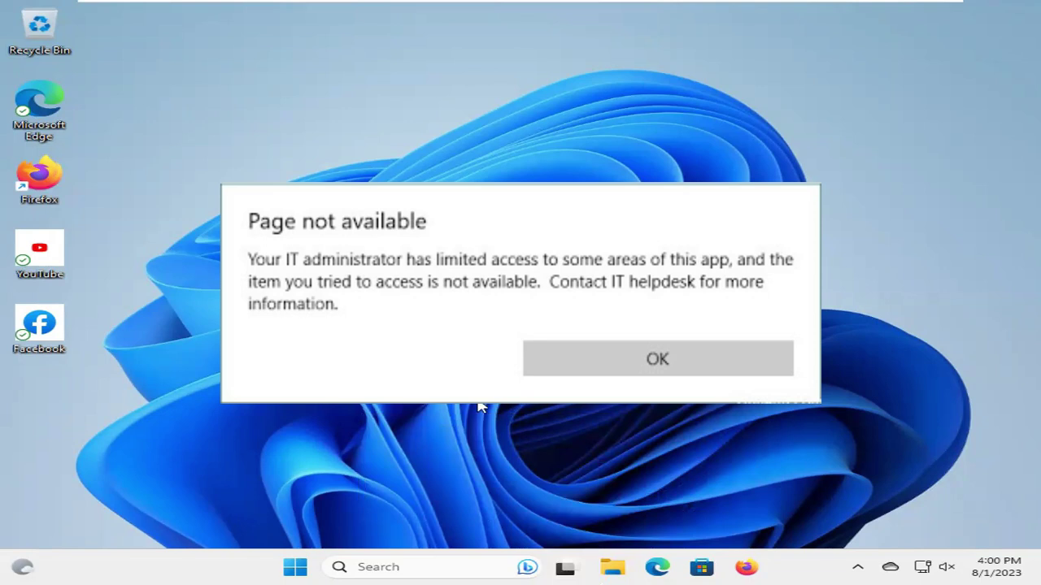
Step: Dismiss the 'Page not available' IT-administrator warning so only the desktop remains
key("Return")
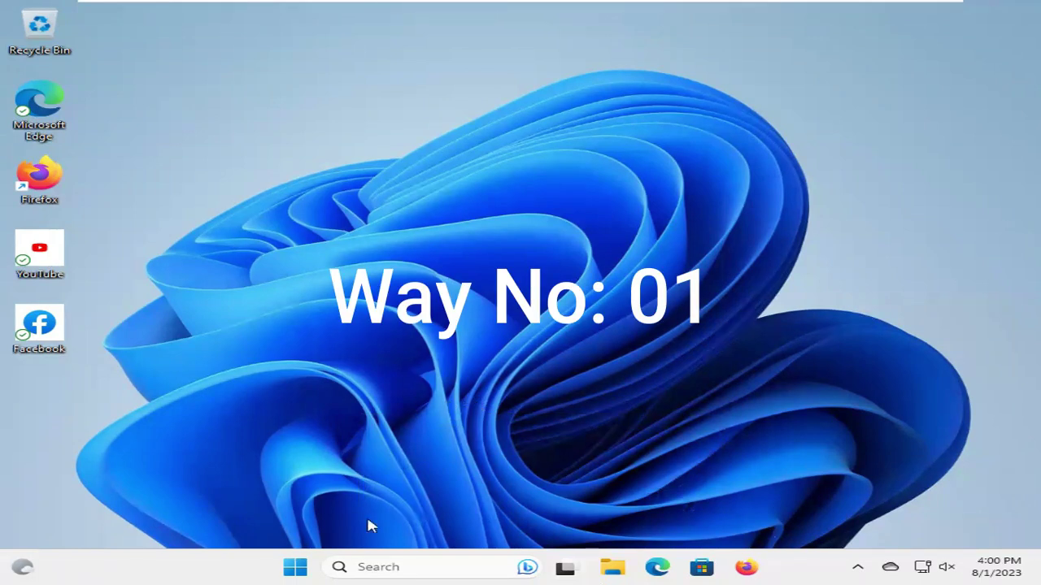
Step: Search Windows for gpedit and launch the 'Edit group policy' best match
left_click(361, 565)
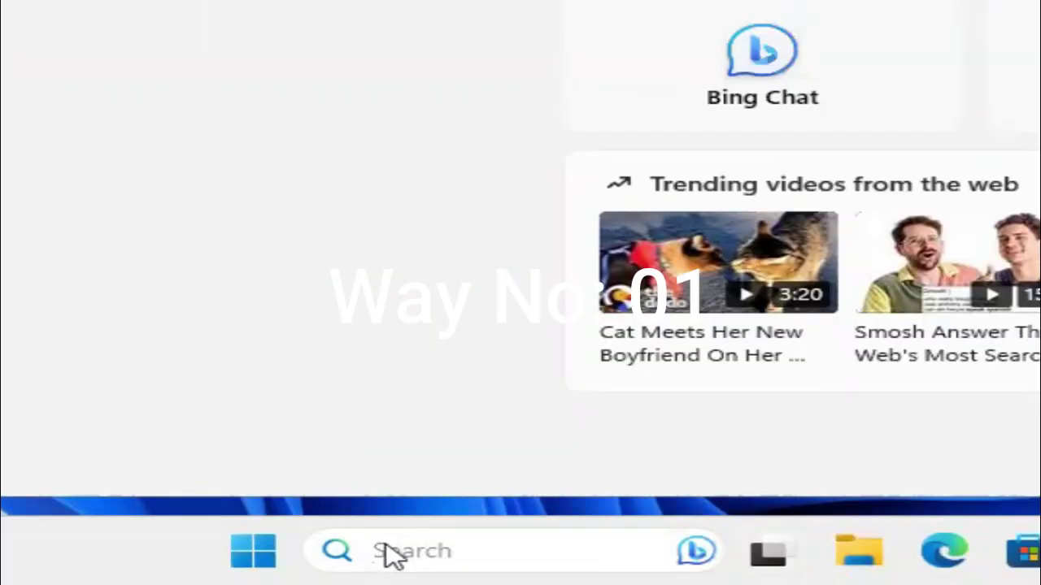
type("gp")
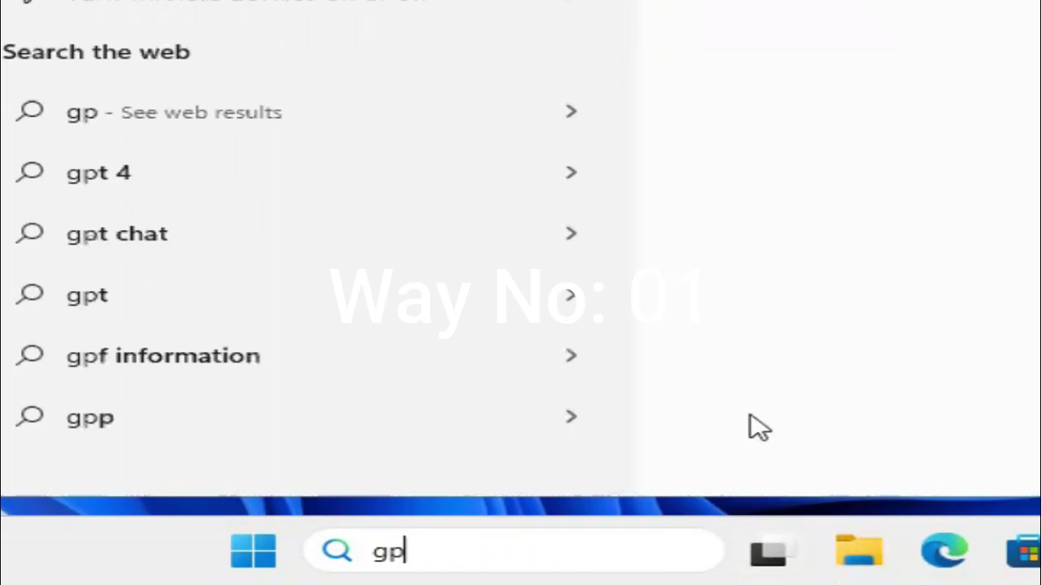
type("ed")
type("it")
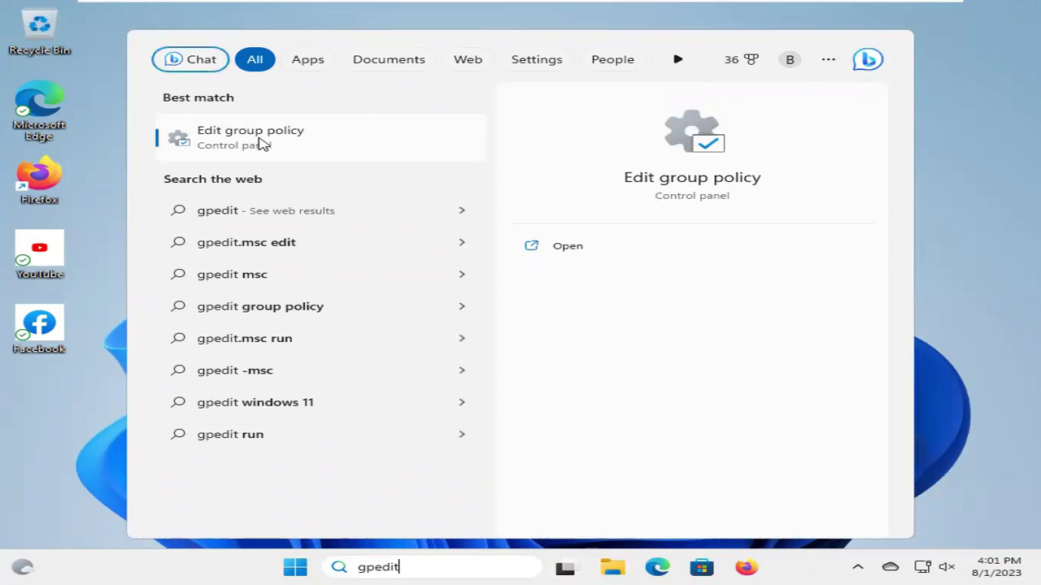
left_click(260, 144)
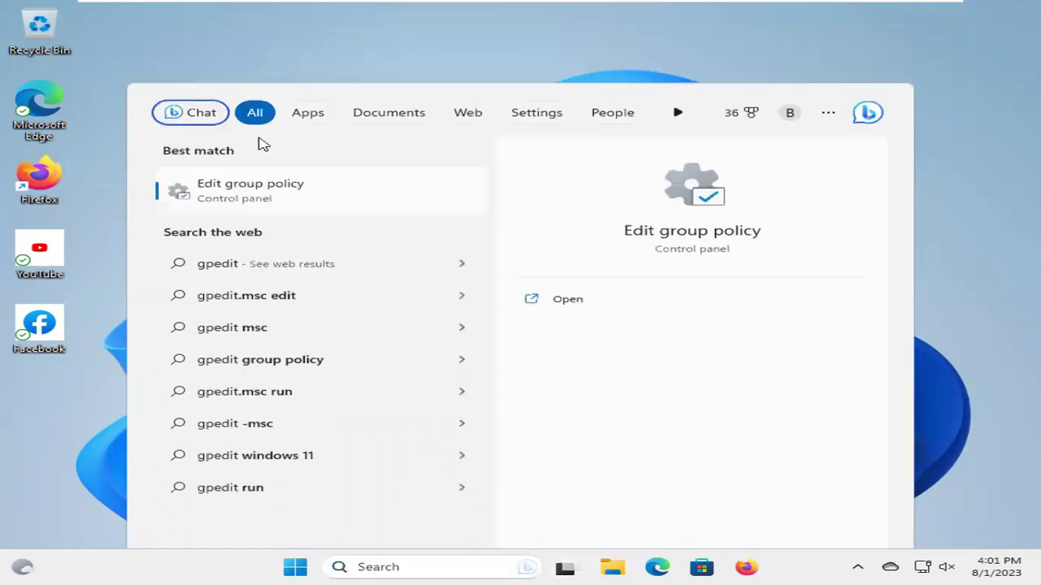
Step: Expand Computer Configuration > Administrative Templates > Windows Components > Windows Security in the policy tree
left_click_drag(351, 134, 350, 99)
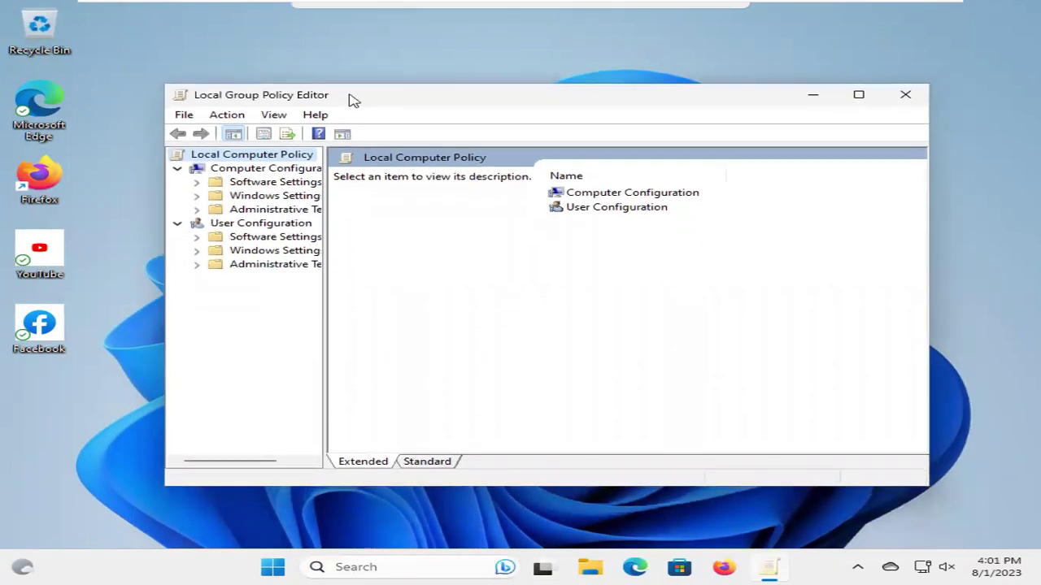
left_click_drag(323, 295, 373, 294)
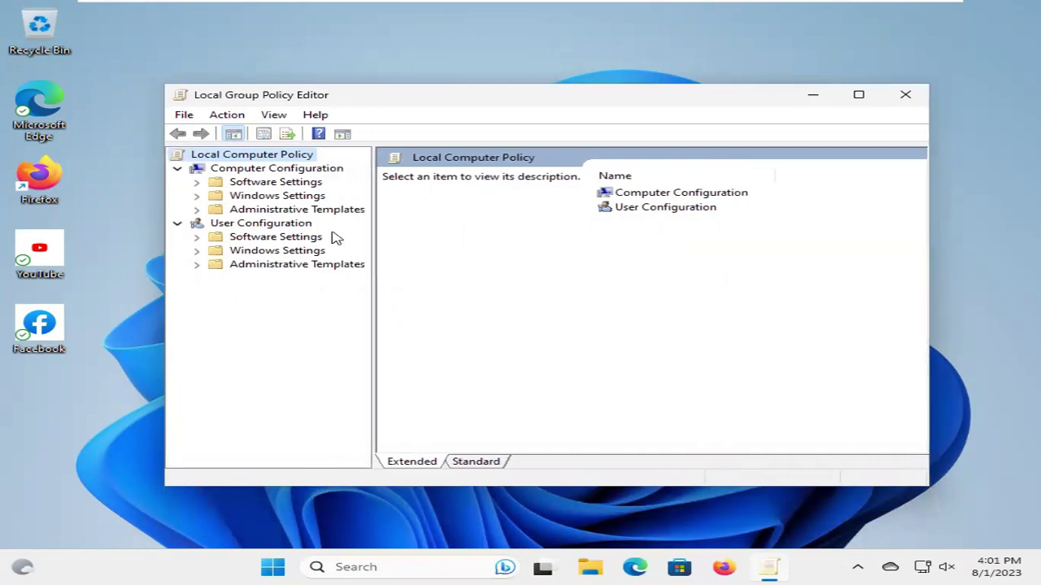
left_click(260, 170)
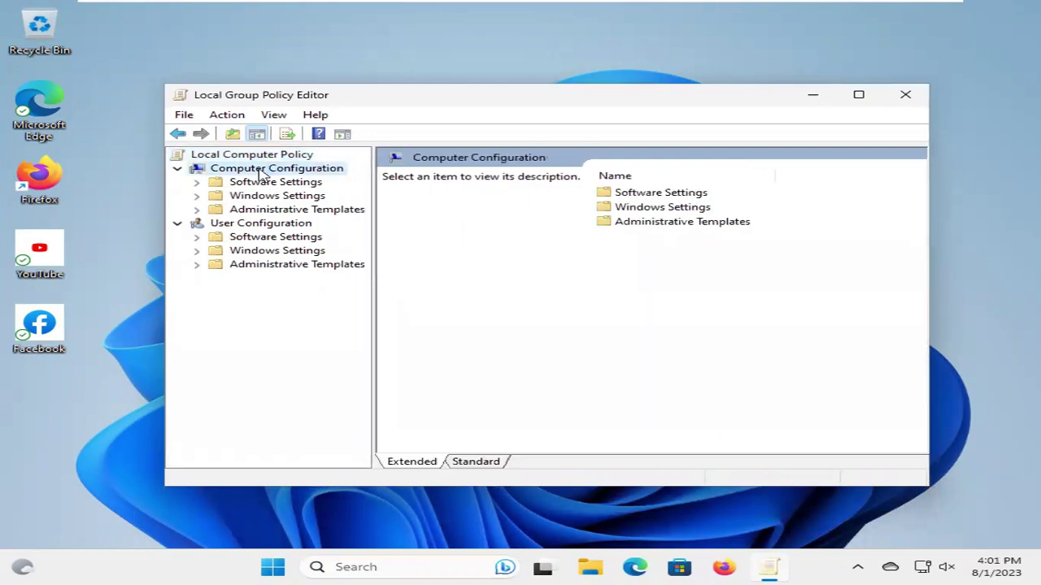
left_click(197, 210)
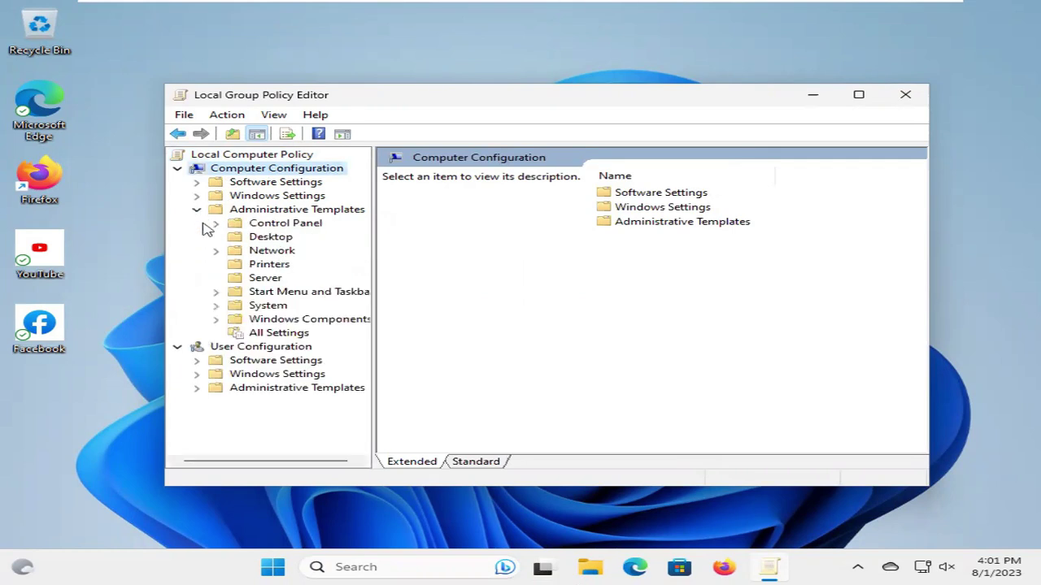
left_click_drag(274, 318, 218, 322)
left_click(217, 320)
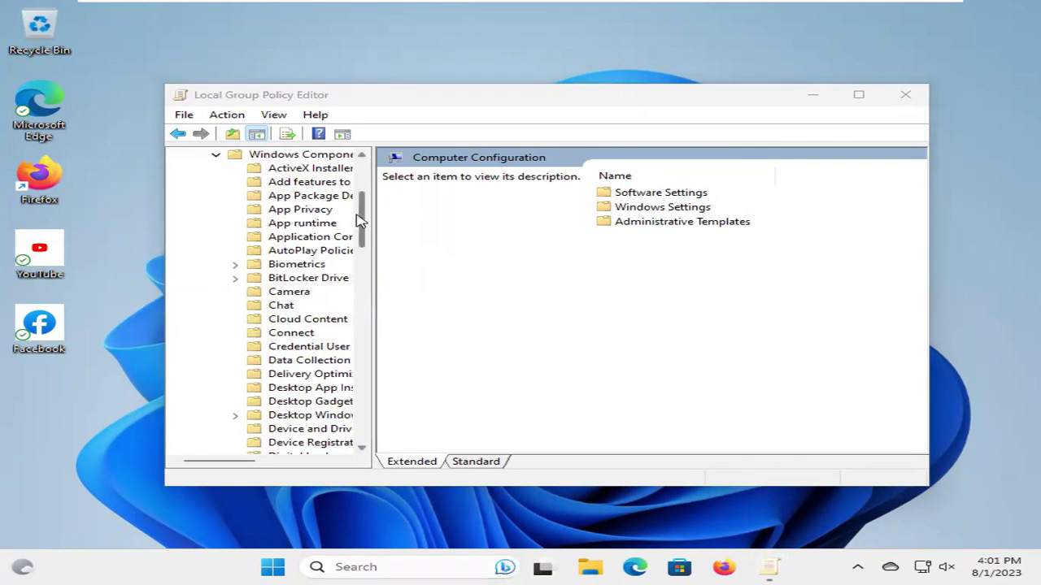
left_click_drag(366, 225, 374, 420)
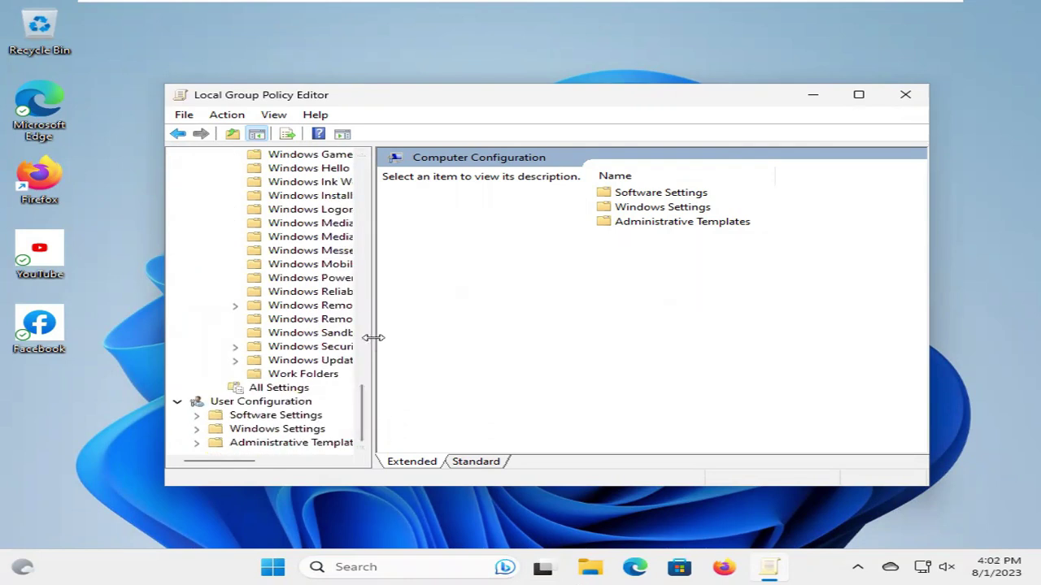
left_click_drag(373, 337, 422, 337)
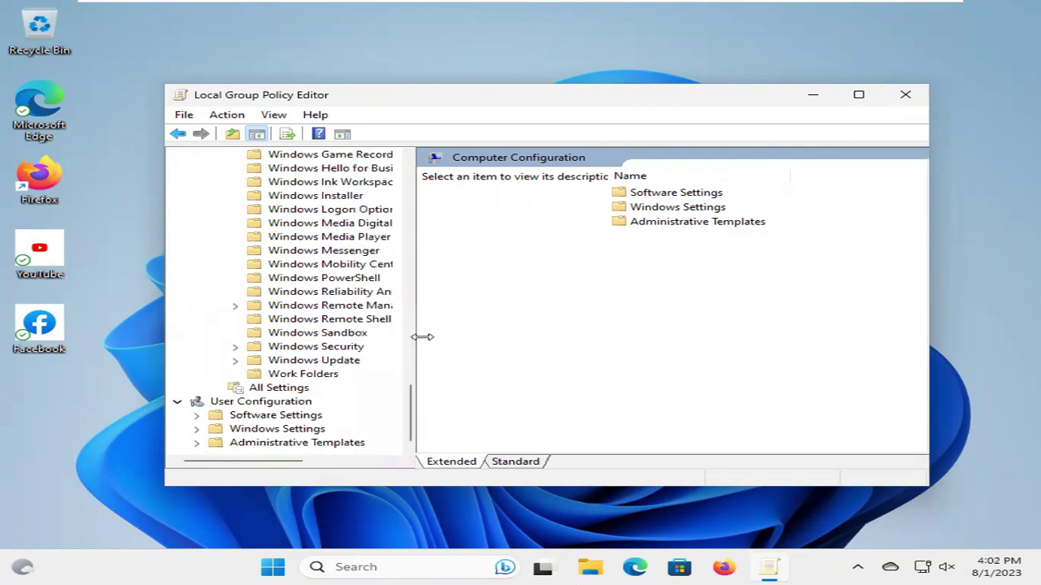
left_click(236, 347)
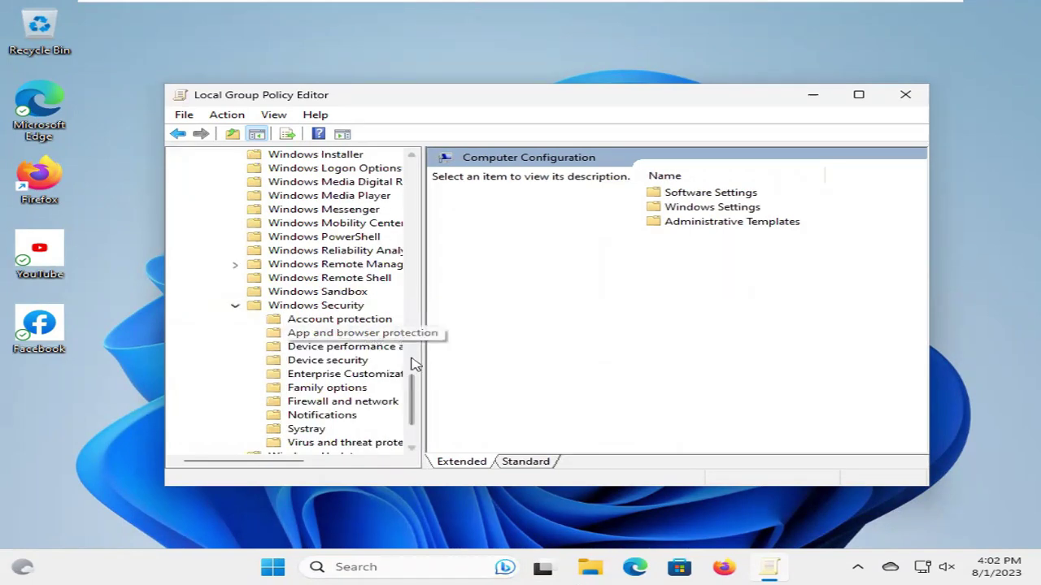
scroll(411, 391, "down", 1)
scroll(411, 390, "down", 1)
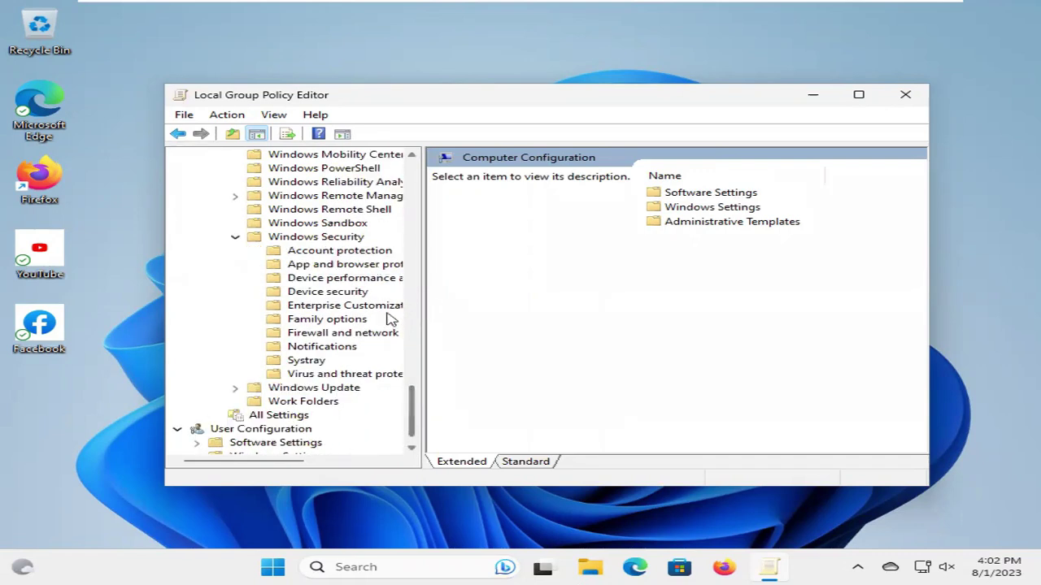
Step: Show Virus and threat protection policies and bring up the 'Hide the Virus and threat protection area' context menu
left_click(370, 376)
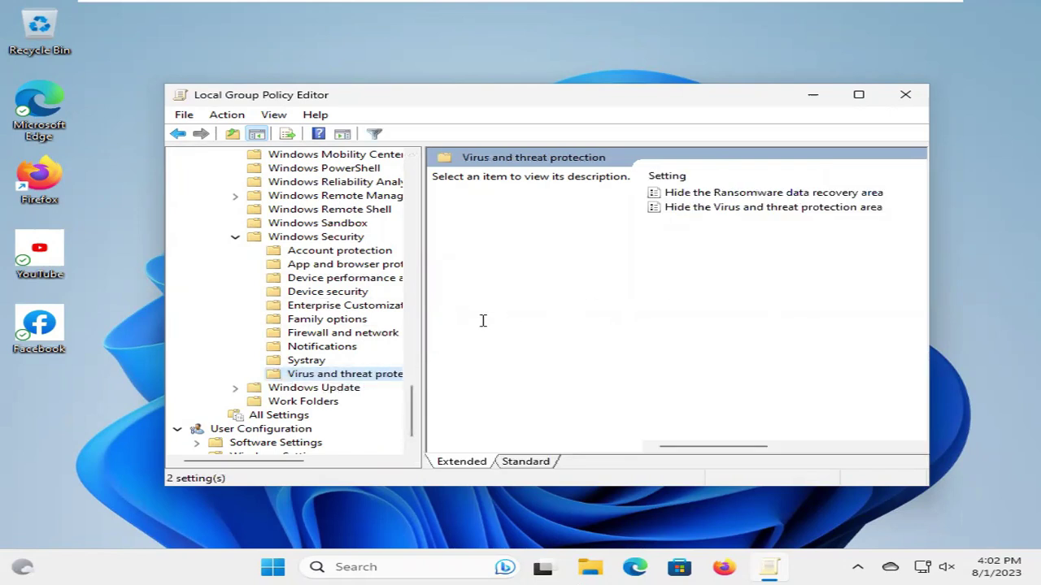
mouse_move(422, 321)
left_mouse_down()
mouse_move(492, 322)
mouse_move(376, 326)
left_mouse_up()
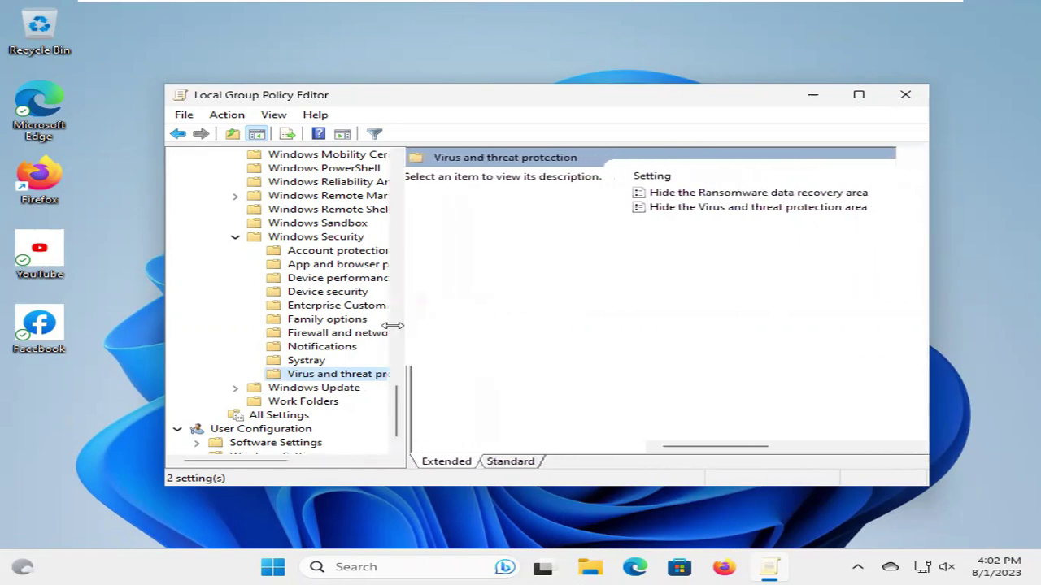
left_click(688, 211)
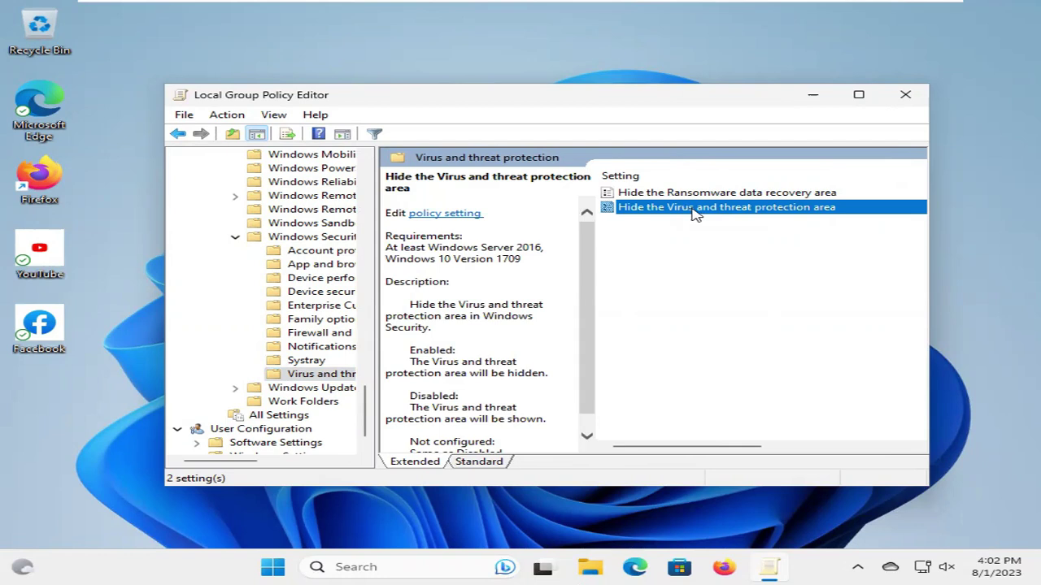
right_click(694, 213)
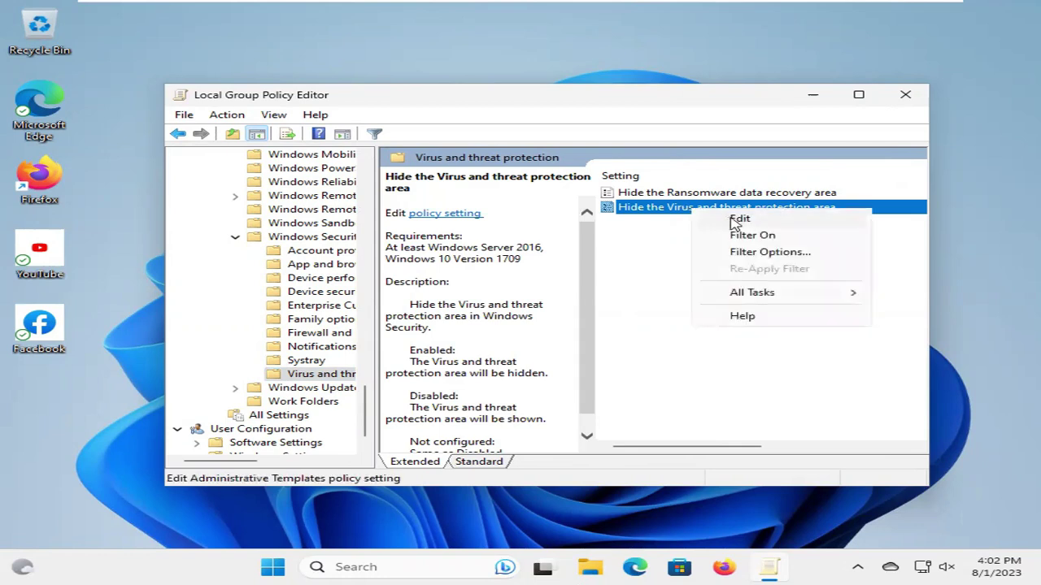
Step: Edit 'Hide the Virus and threat protection area' to Not Configured, then apply and confirm with OK
left_click(739, 219)
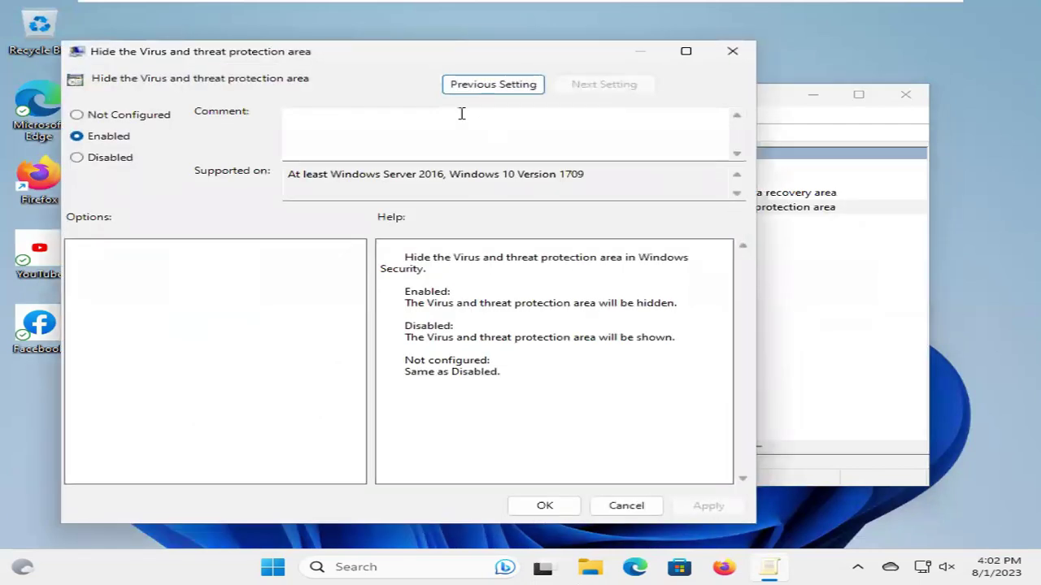
left_click_drag(366, 58, 449, 64)
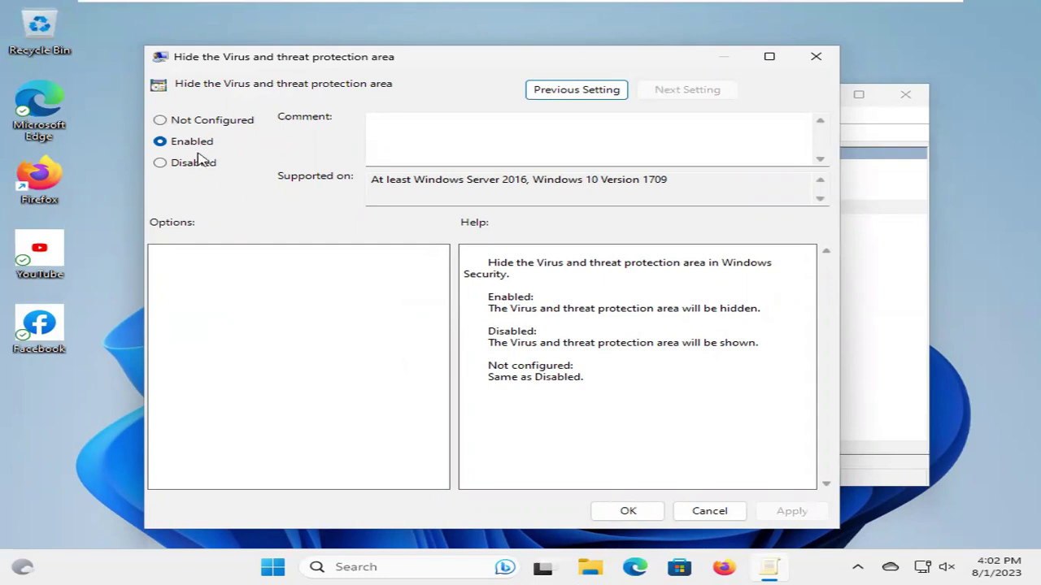
left_click(160, 121)
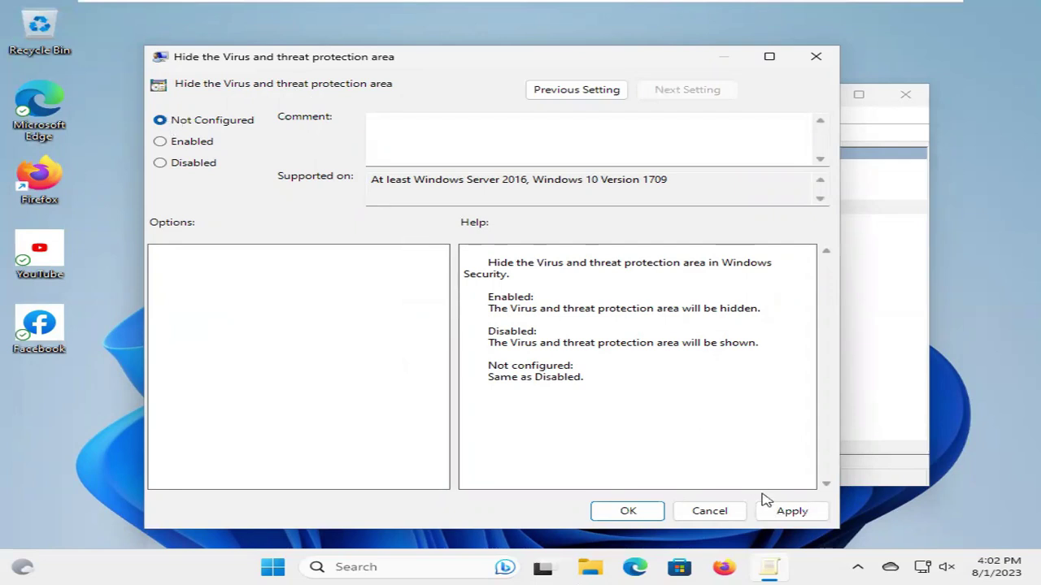
left_click(788, 513)
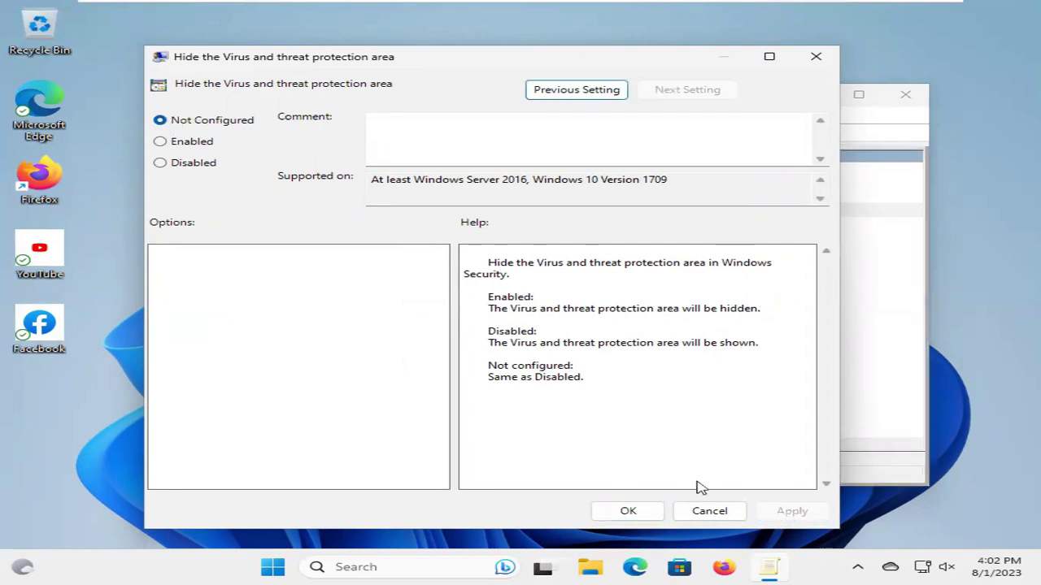
left_click(633, 517)
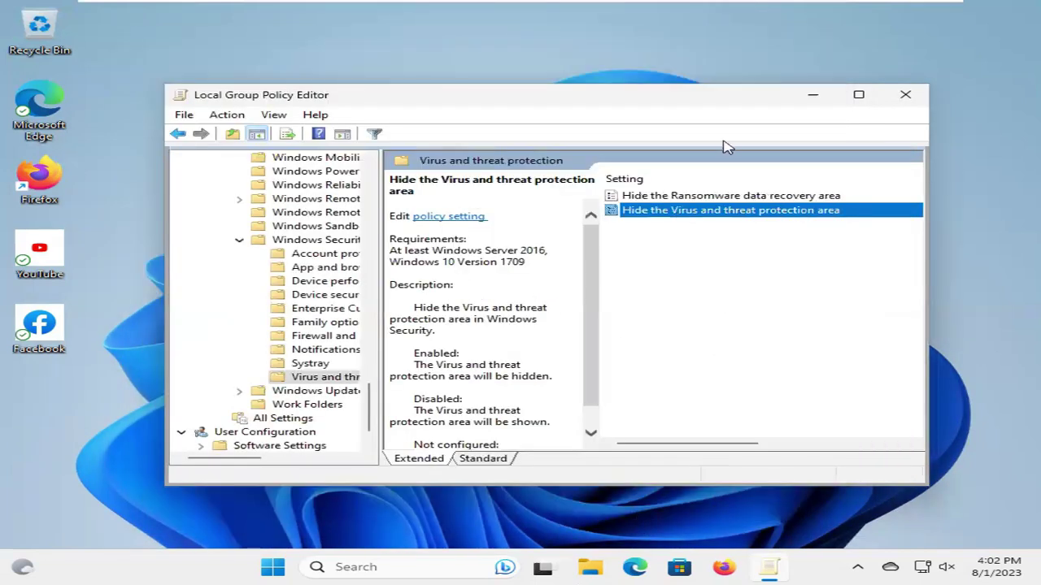
Step: Close the Group Policy Editor and bring up the Start button's Win+X power-user menu
left_click(908, 95)
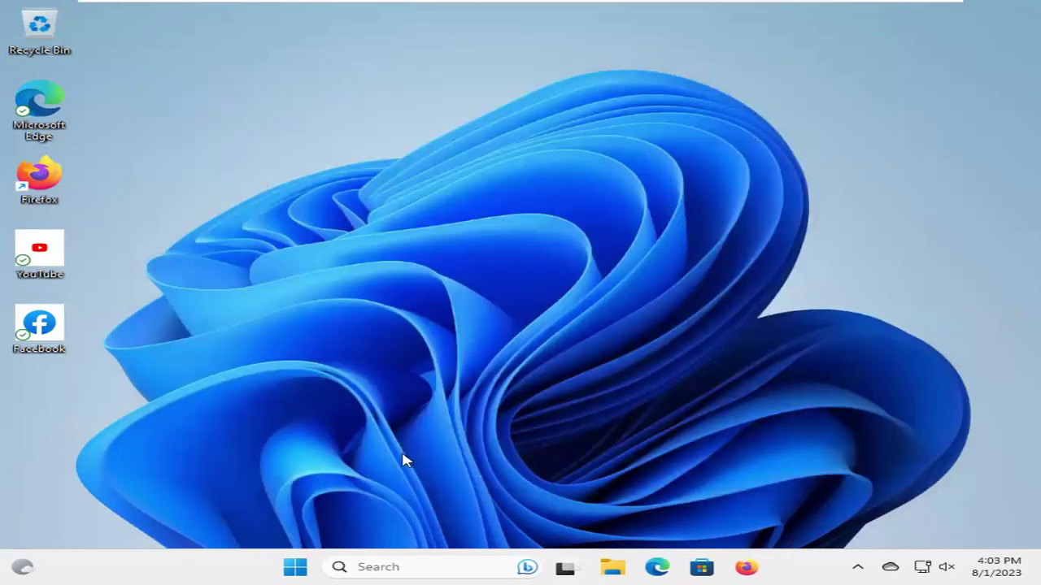
right_click(296, 568)
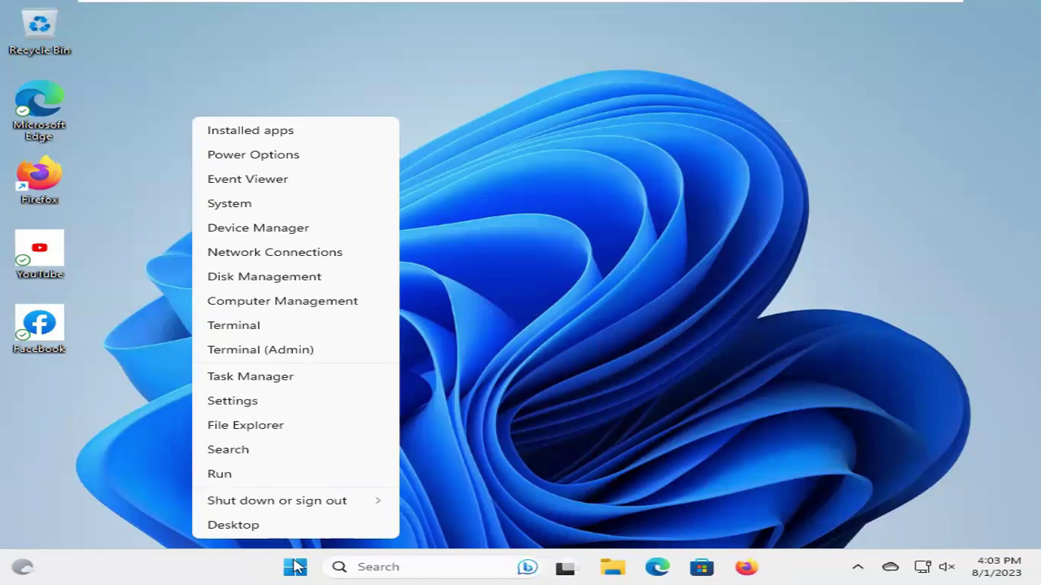
Step: Open Run from the Win+X menu and replace the old shell:startup entry with 'gpupdate /force'
left_click(255, 480)
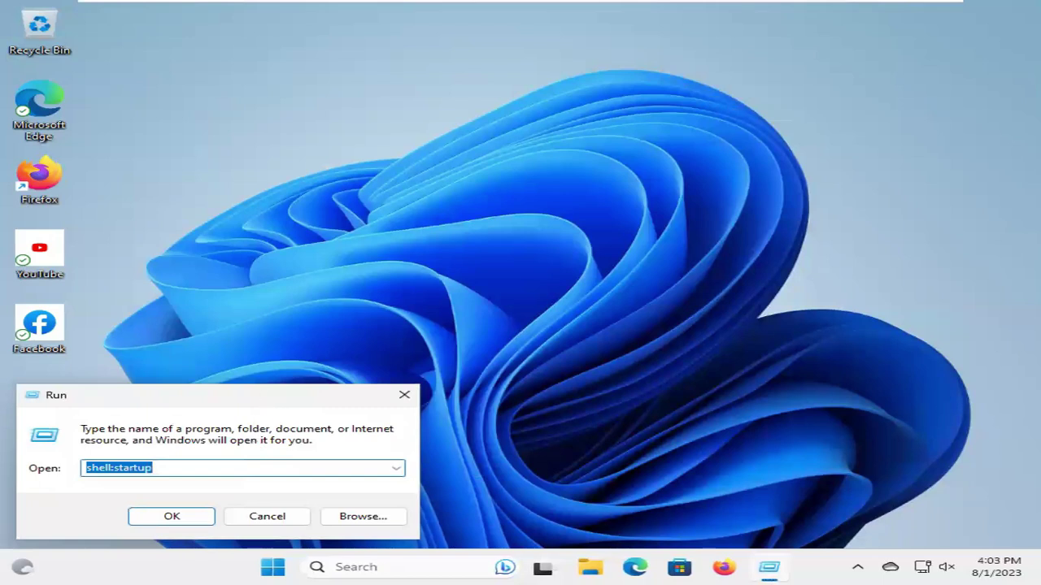
left_click_drag(271, 406, 404, 367)
key("BackSpace")
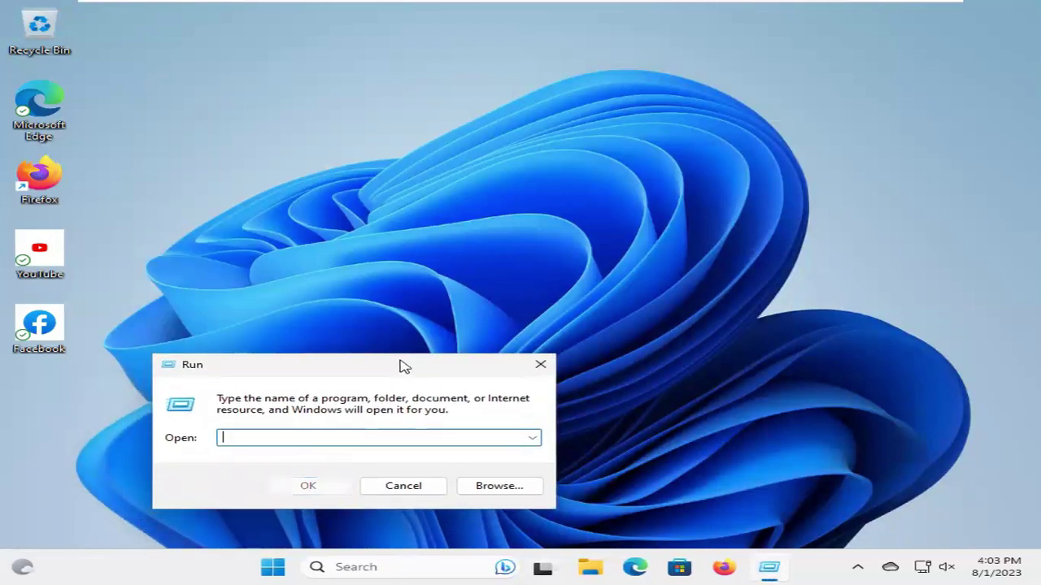
type("g")
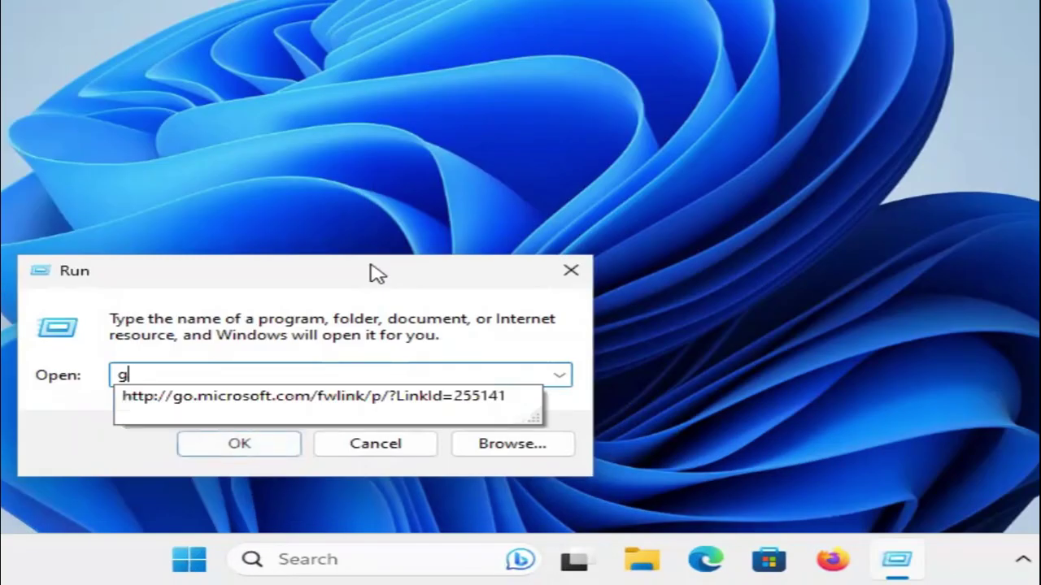
type("p")
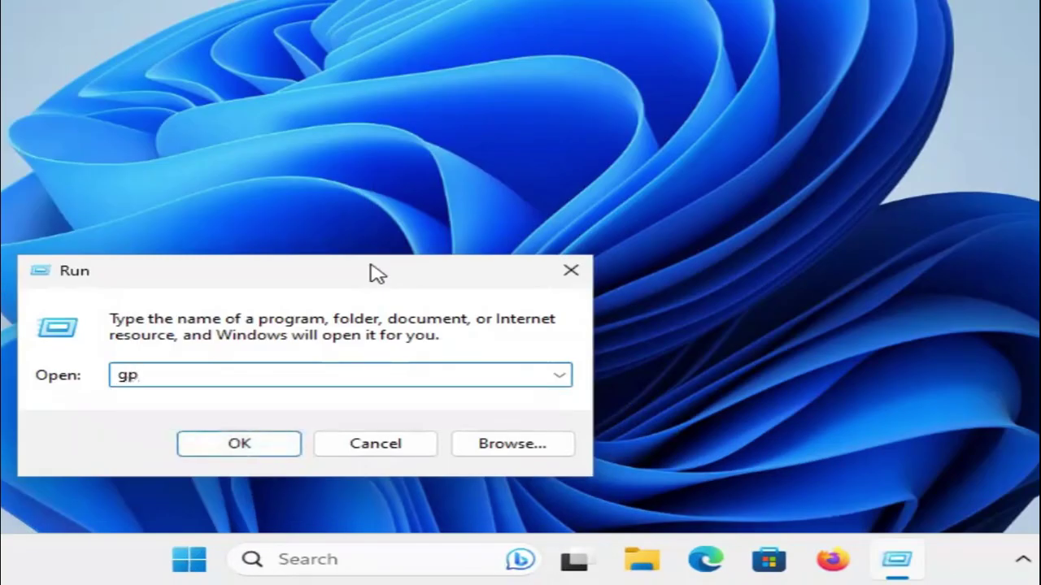
type("upd")
type("ate ")
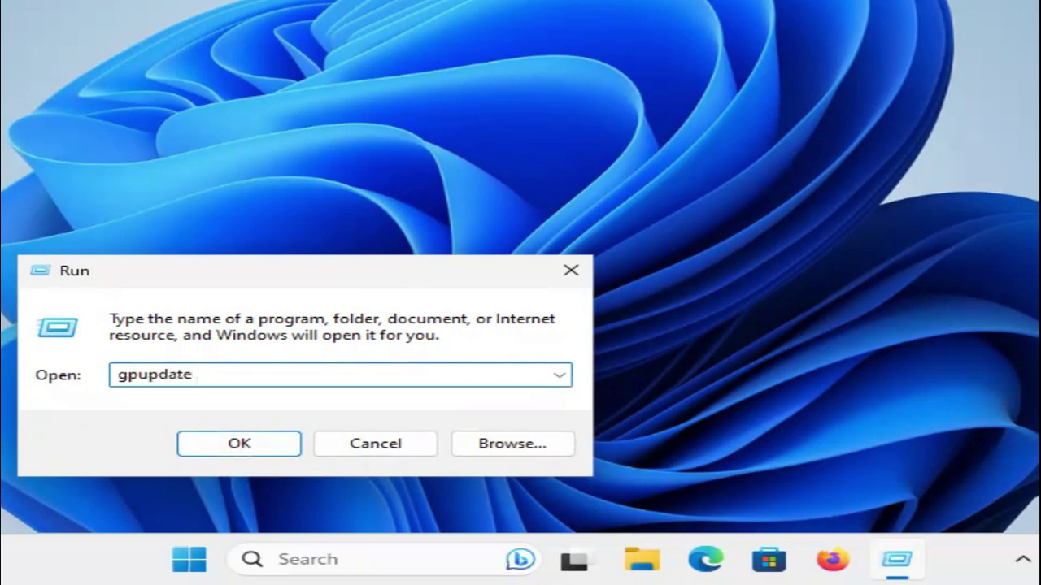
type("/f")
type("orce")
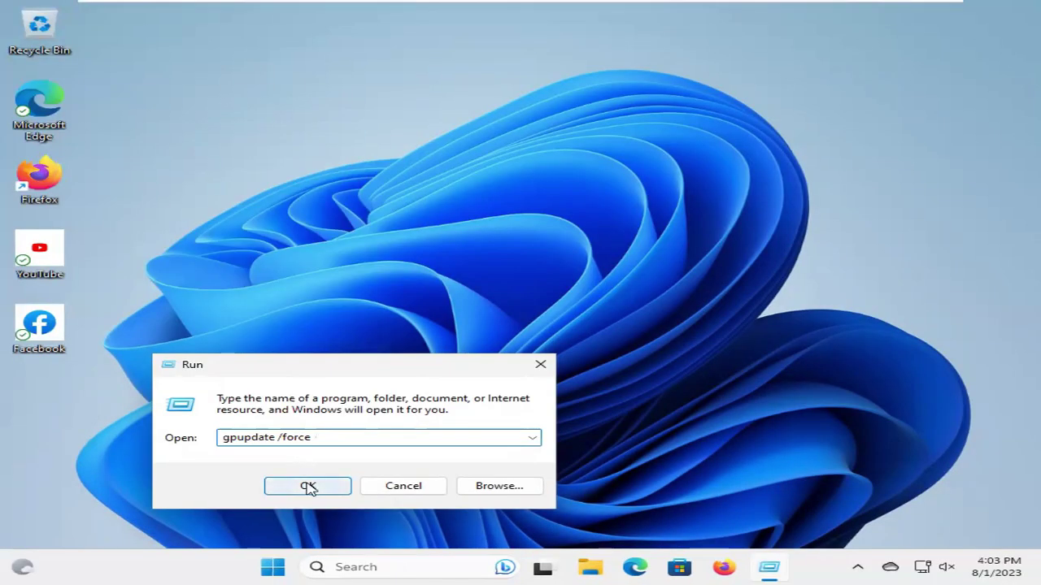
Step: Execute gpupdate /force from the Run dialog to force a group policy refresh
left_click(309, 486)
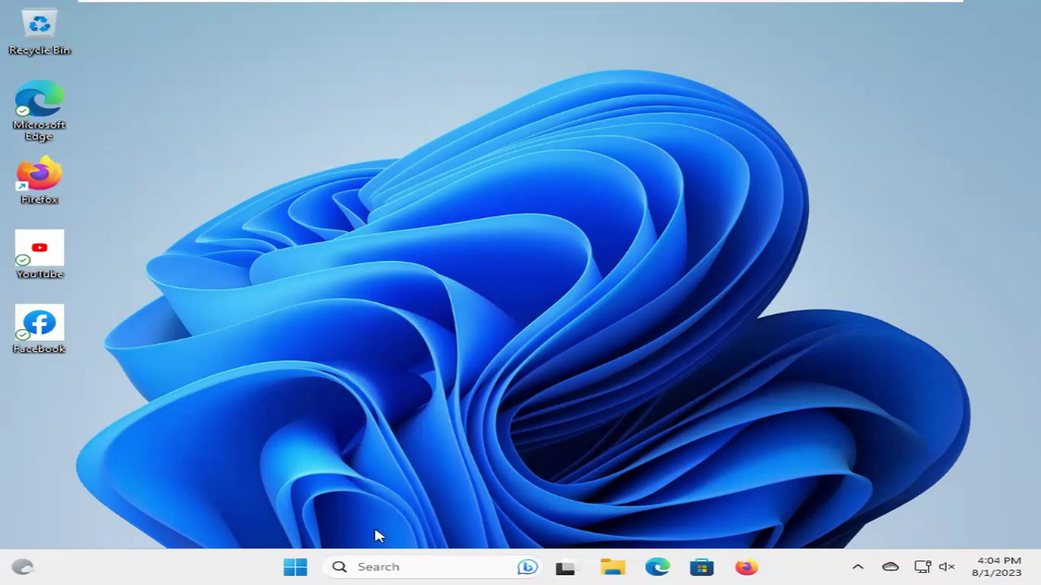
Step: Search for Registry Editor, launch it and approve the admin prompt with Yes
left_click(378, 563)
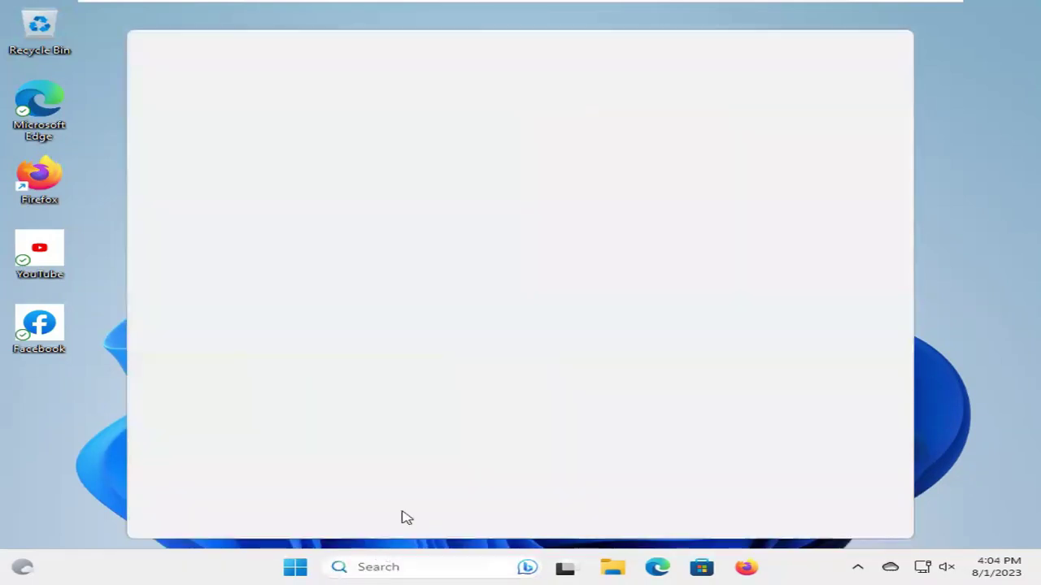
type("re")
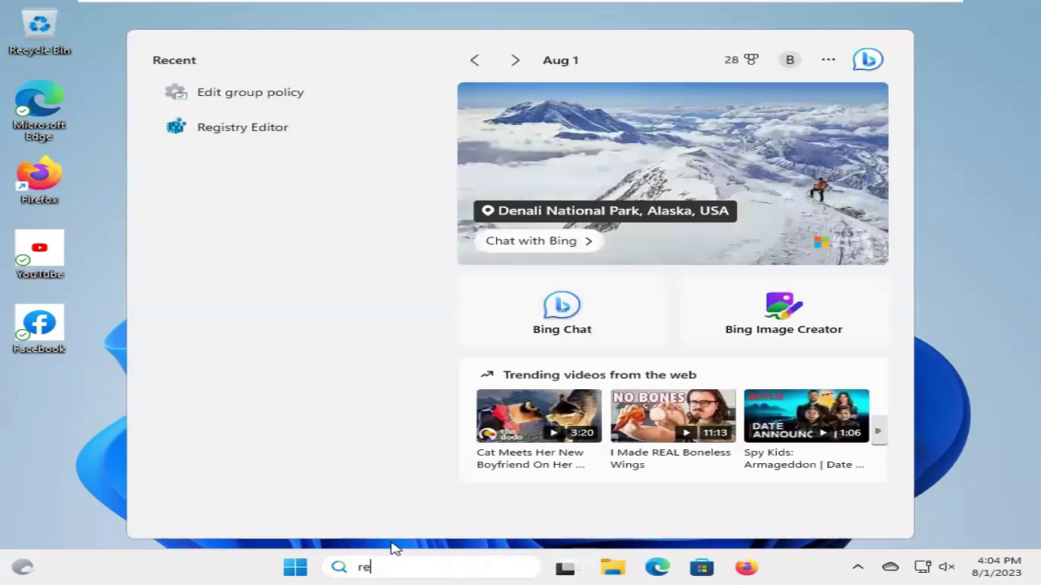
type("d")
key("BackSpace")
type("g")
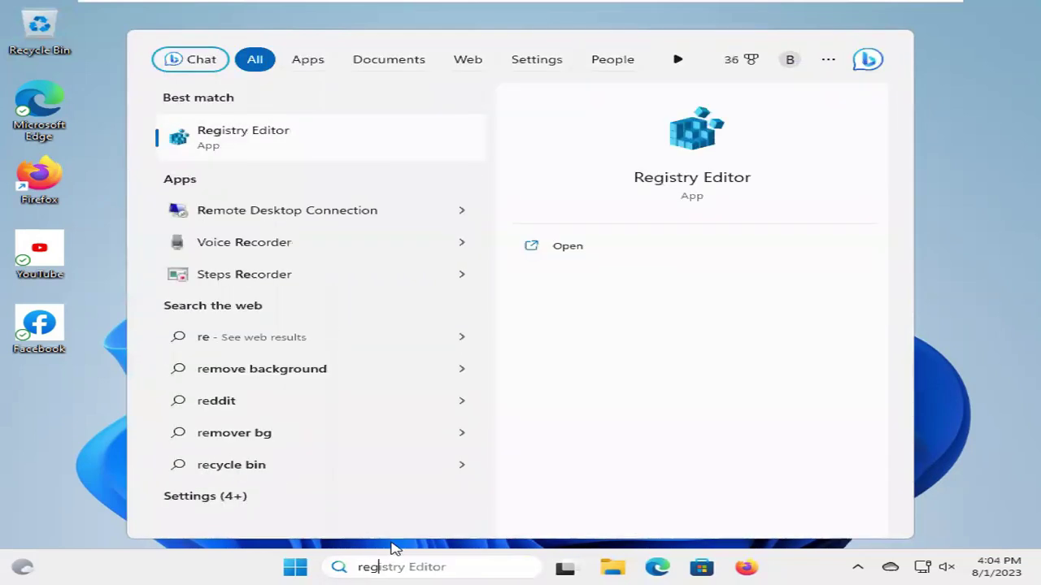
key("Tab")
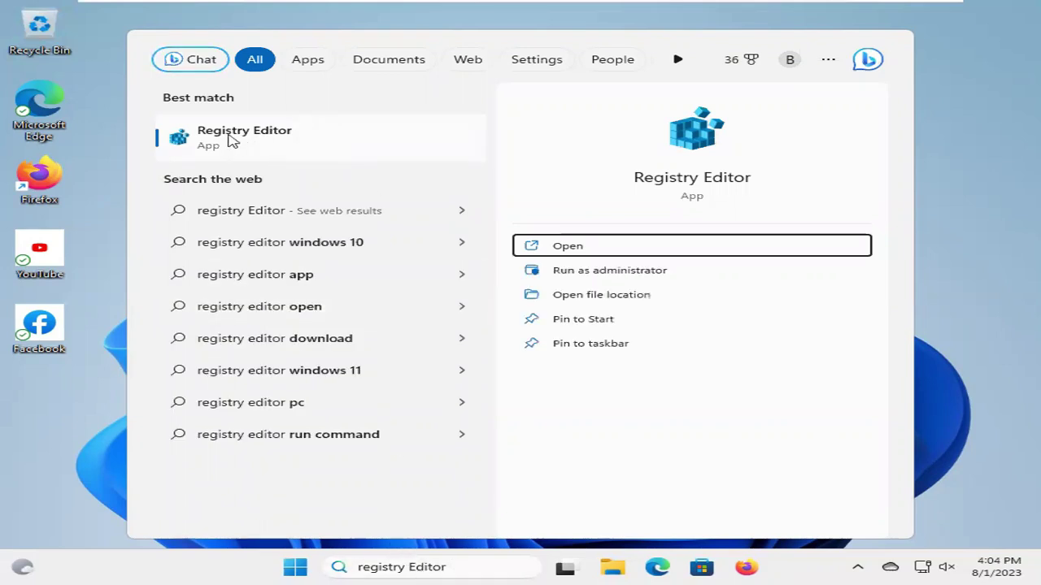
left_click(232, 140)
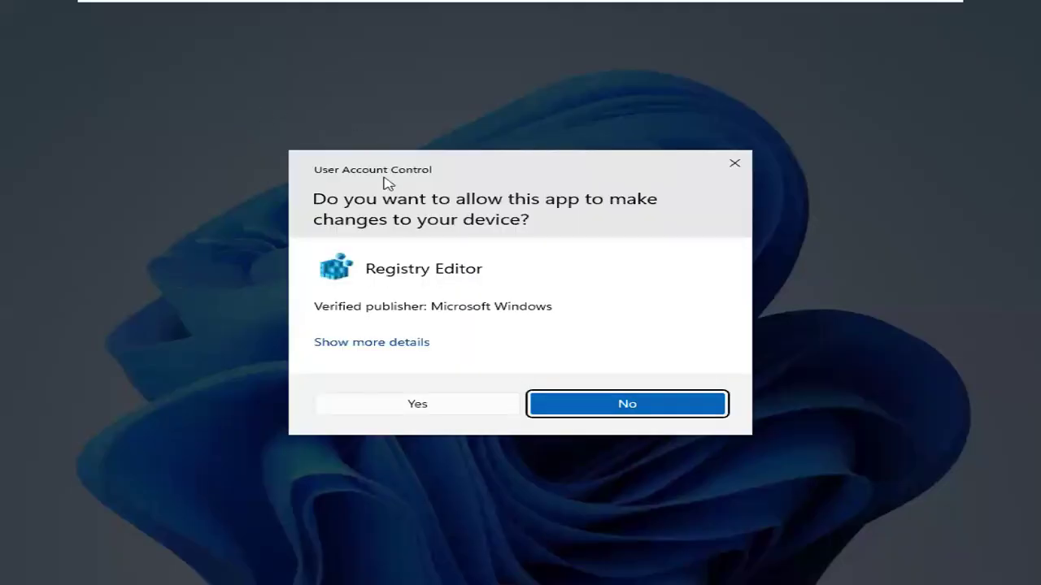
left_click(412, 405)
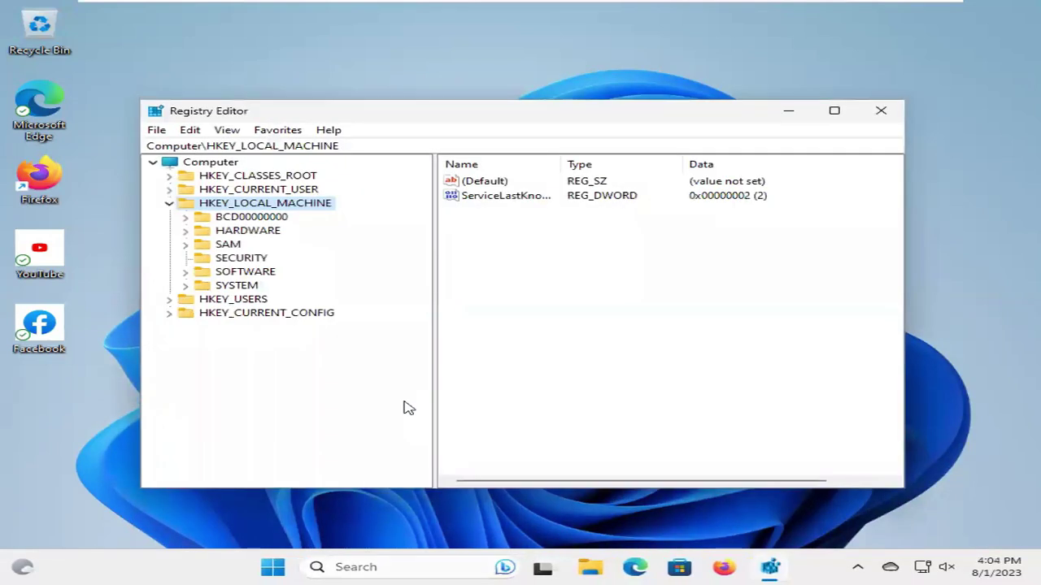
Step: Navigate to HKEY_LOCAL_MACHINE\SOFTWARE\Policies\Microsoft\Windows Defender in the registry tree
left_click(169, 204)
left_click_drag(354, 118, 394, 118)
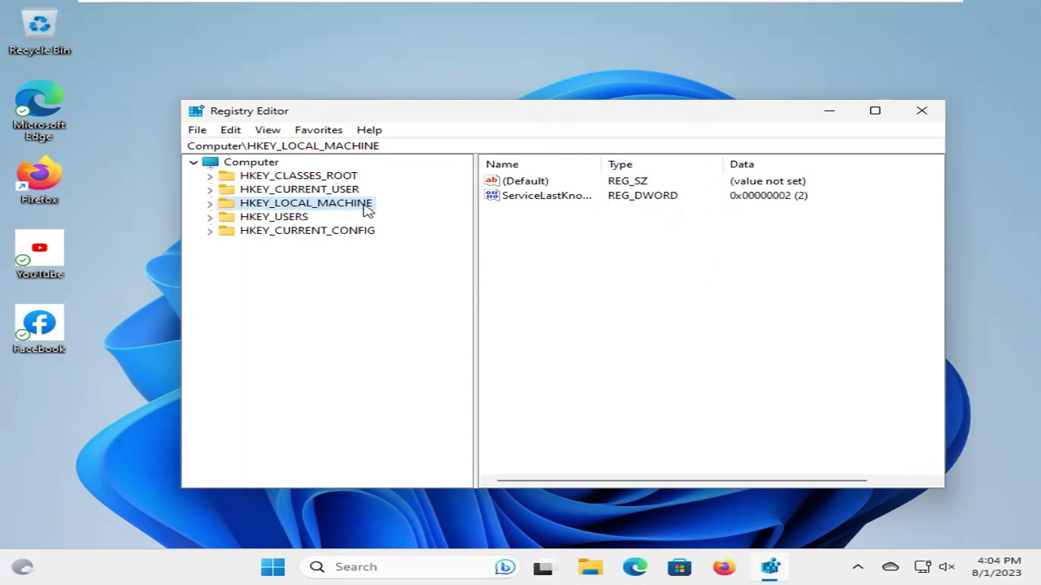
left_click(211, 204)
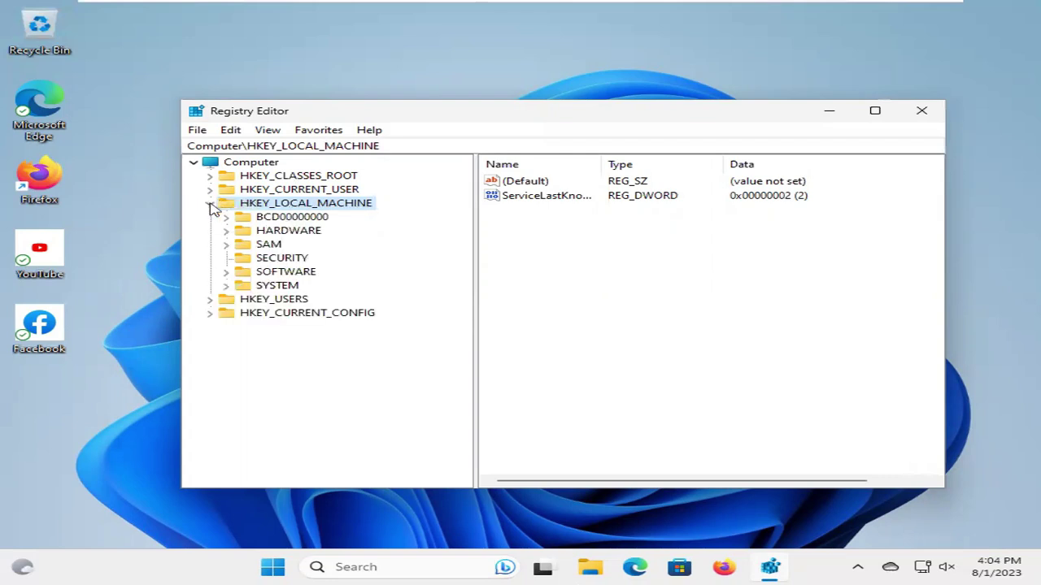
left_click(291, 273)
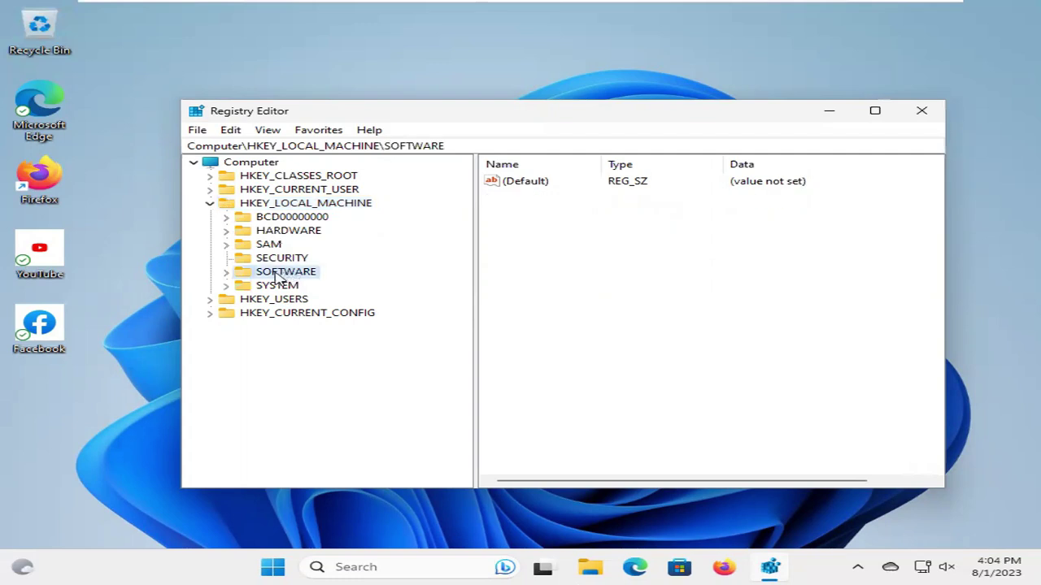
left_click(227, 273)
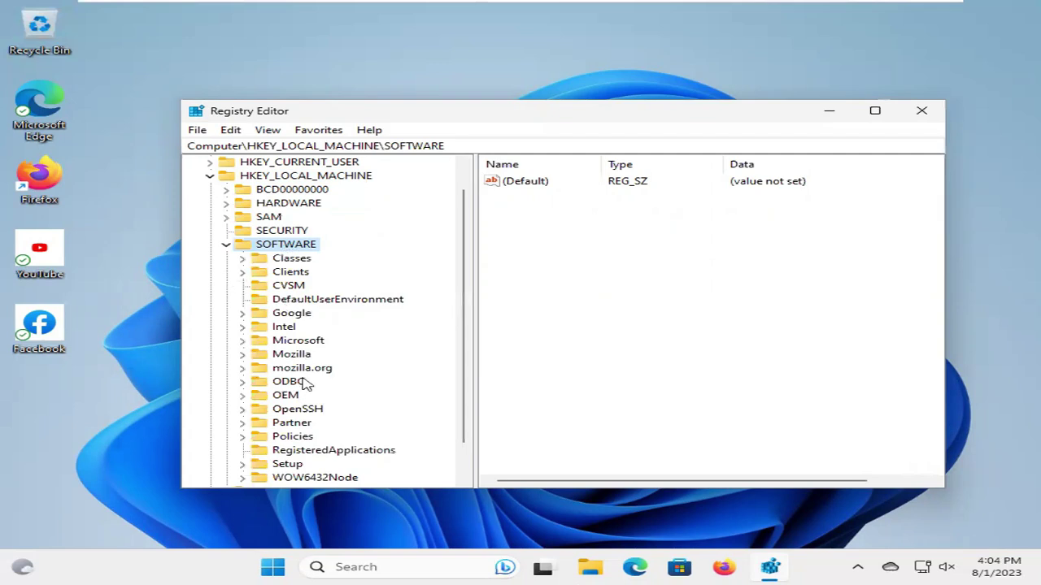
scroll(468, 301, "down", 2)
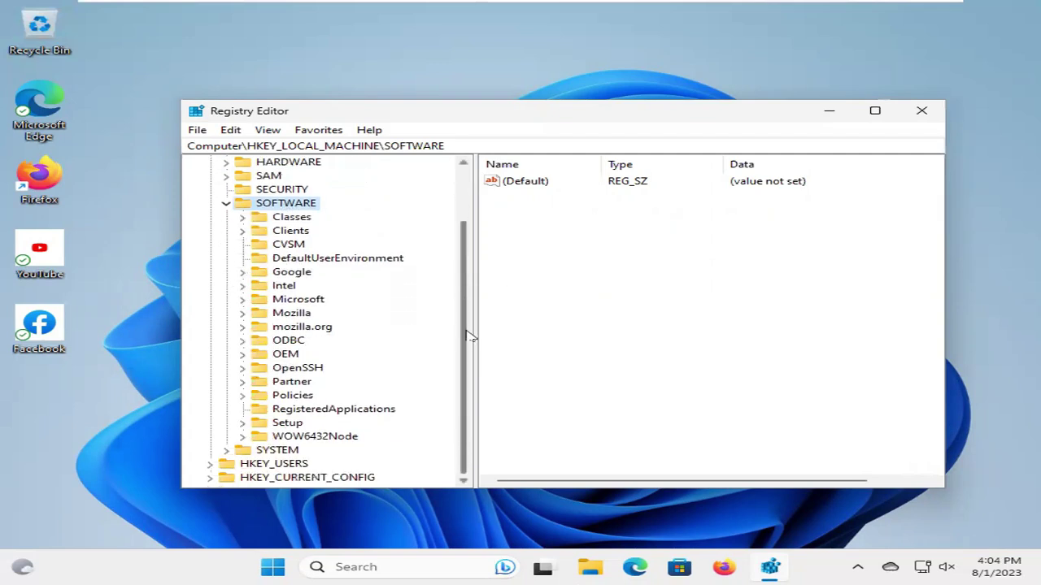
left_click(299, 396)
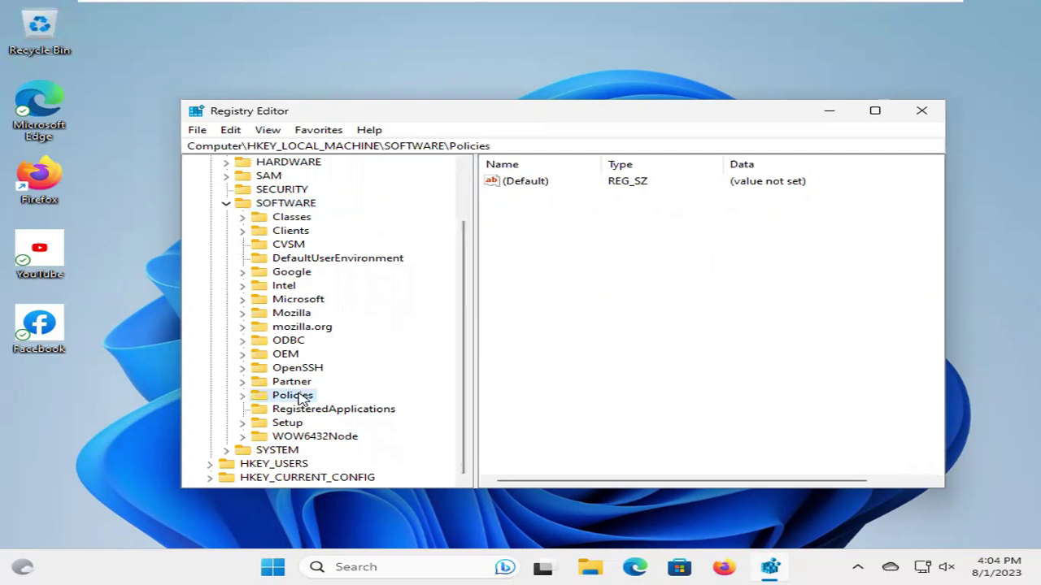
left_click(243, 396)
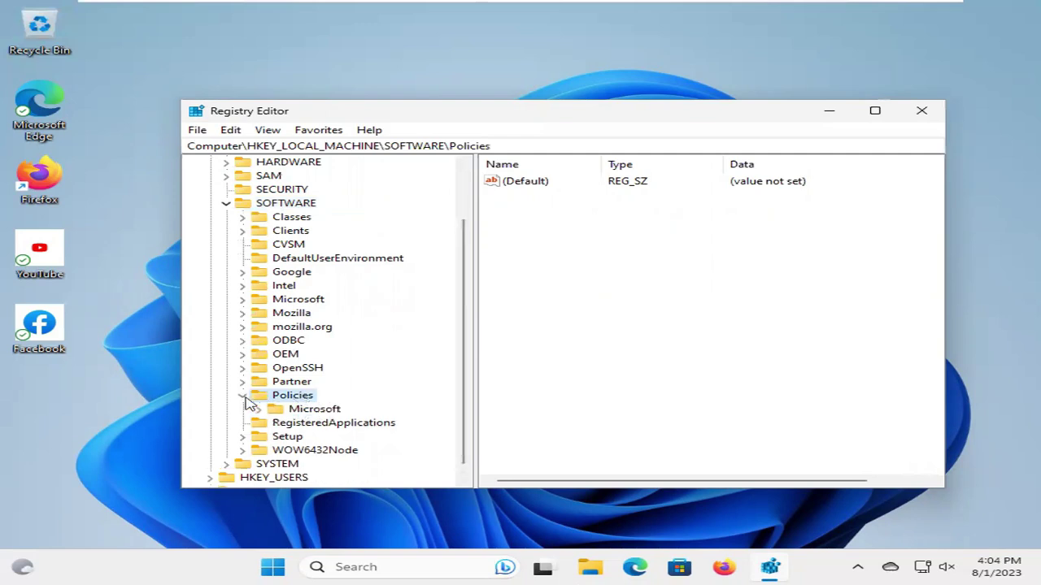
left_click(278, 411)
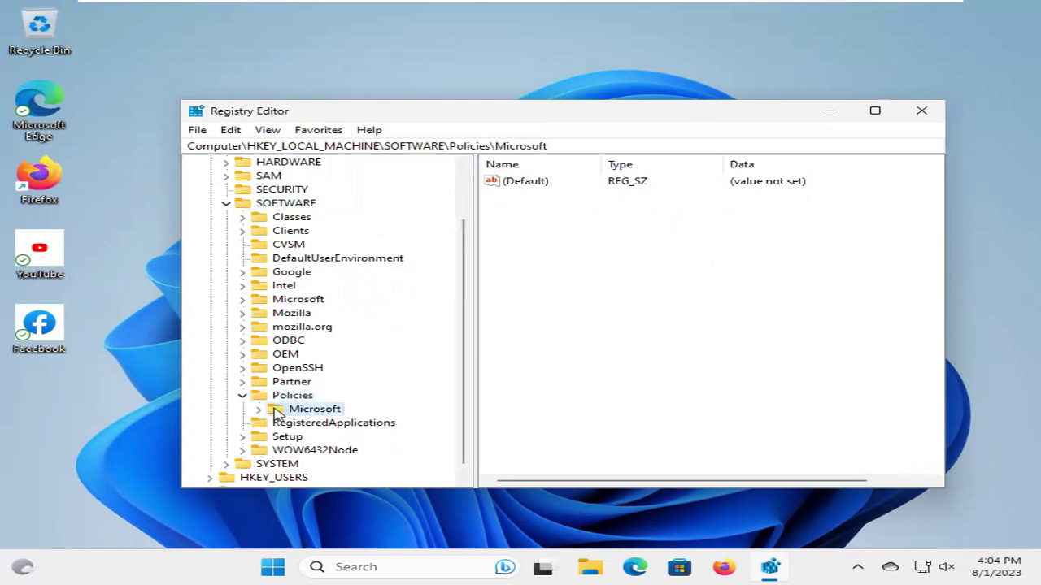
left_click(259, 410)
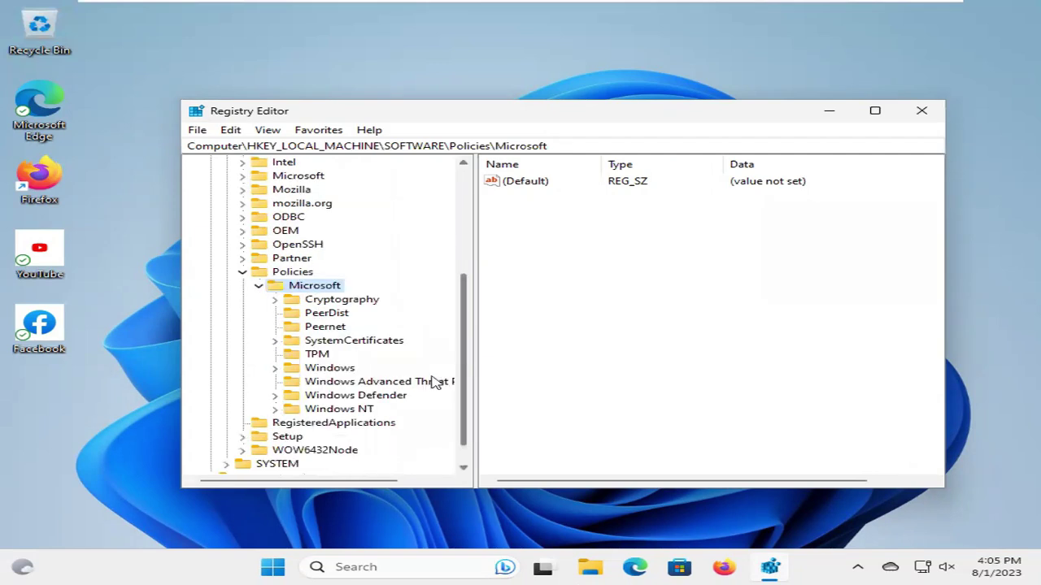
left_click(394, 398)
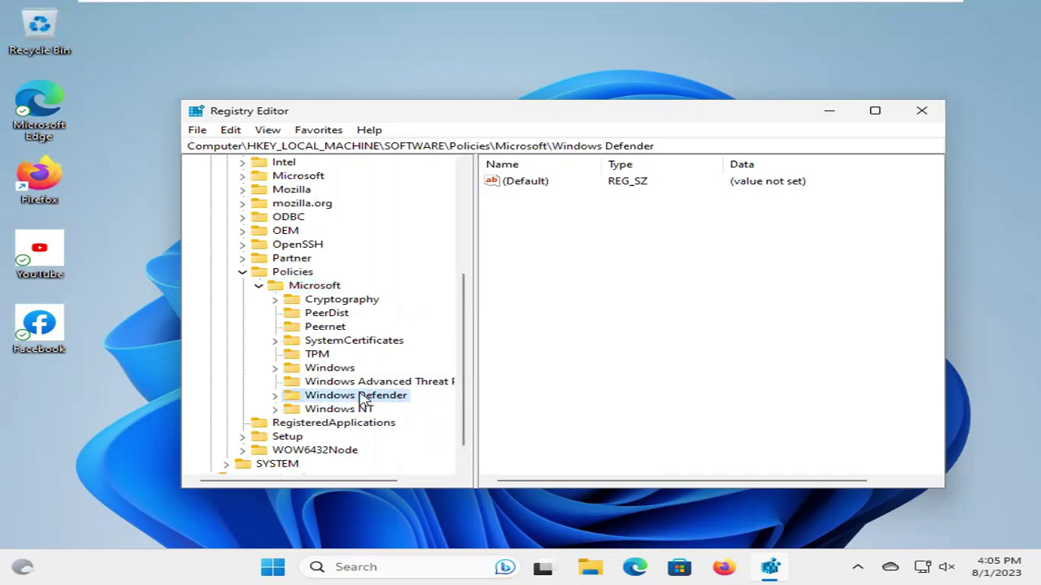
right_click(355, 398)
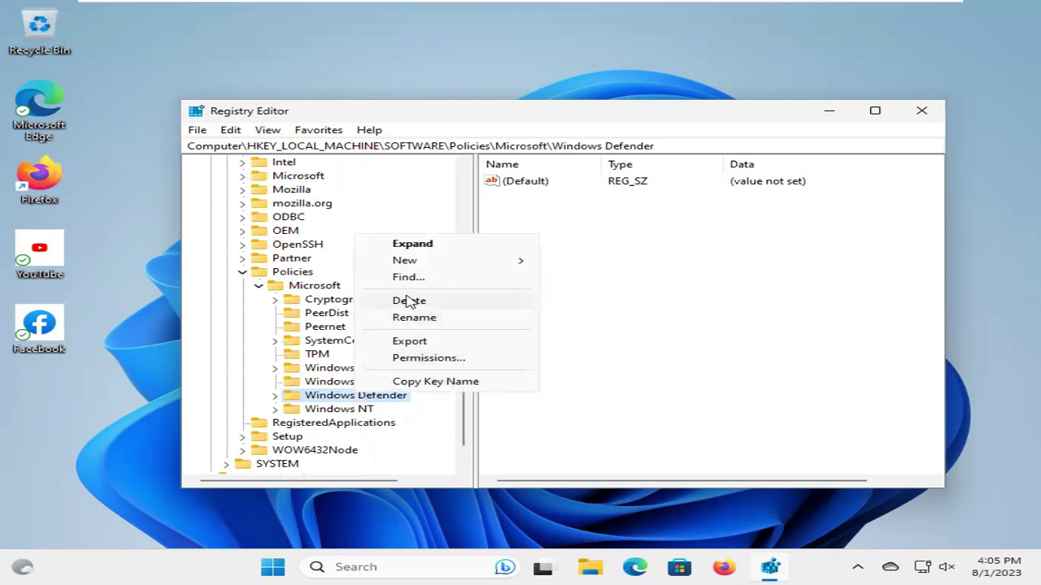
left_click(345, 395)
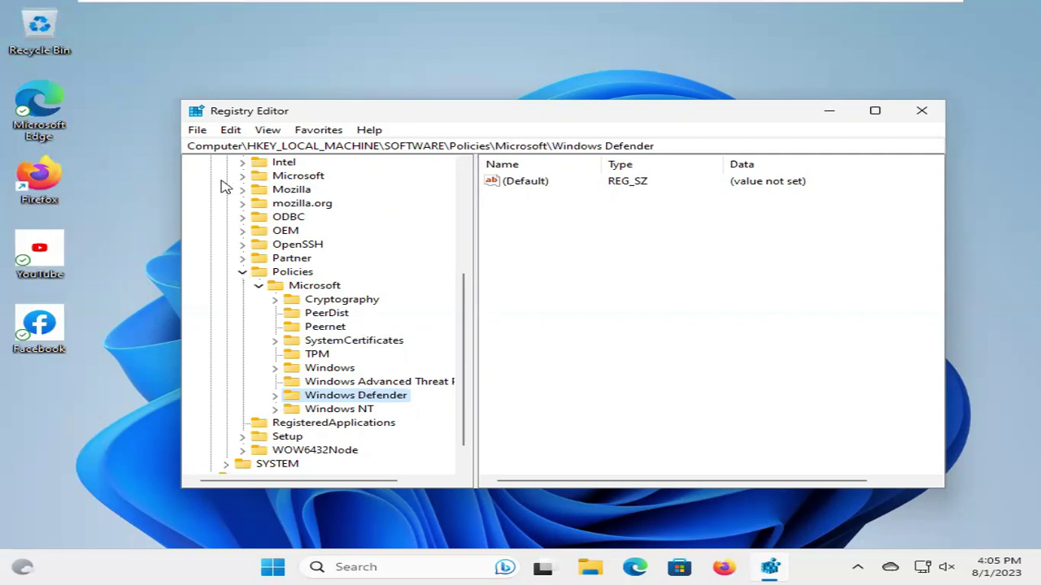
Step: Export the selected Windows Defender branch to a registration file named 'Regset' in Documents
left_click(198, 131)
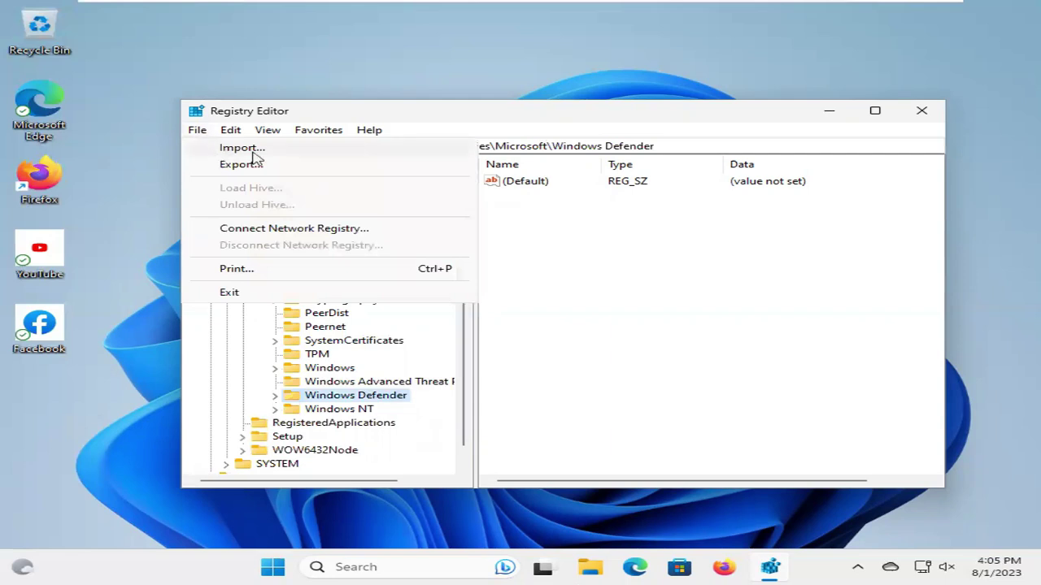
left_click(289, 168)
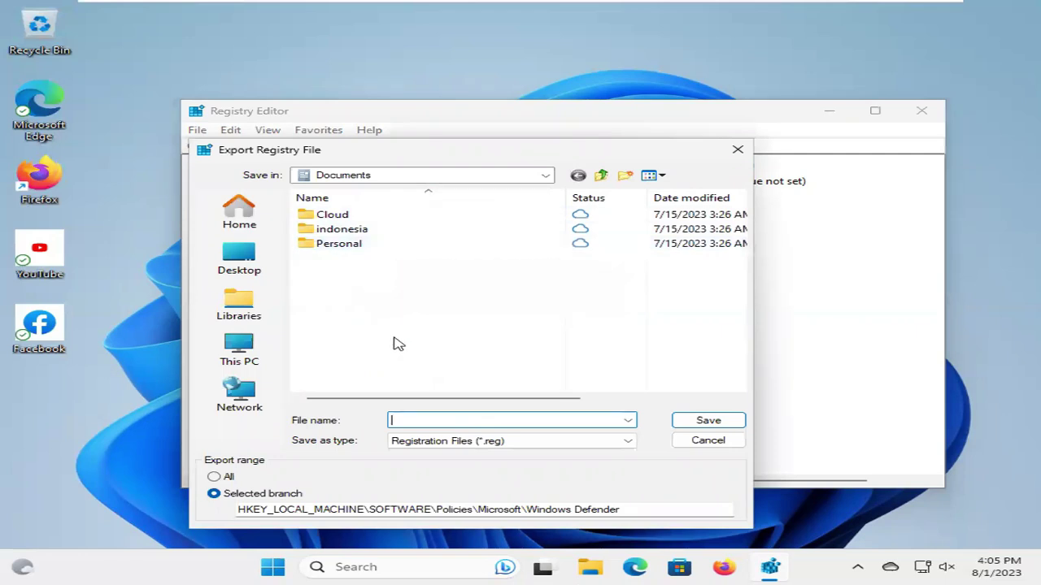
type("Reg")
type("se")
type("t")
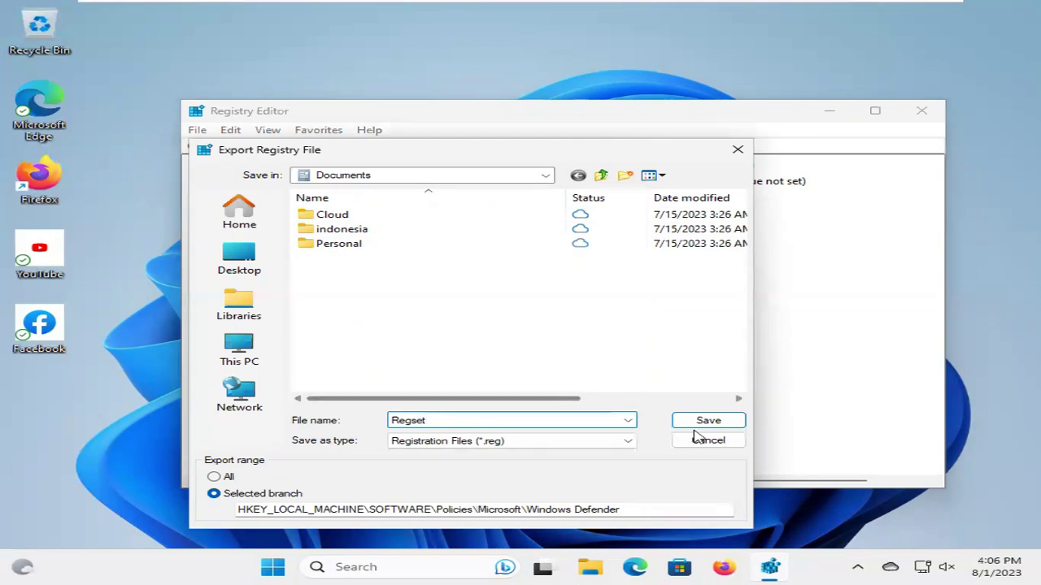
left_click(716, 428)
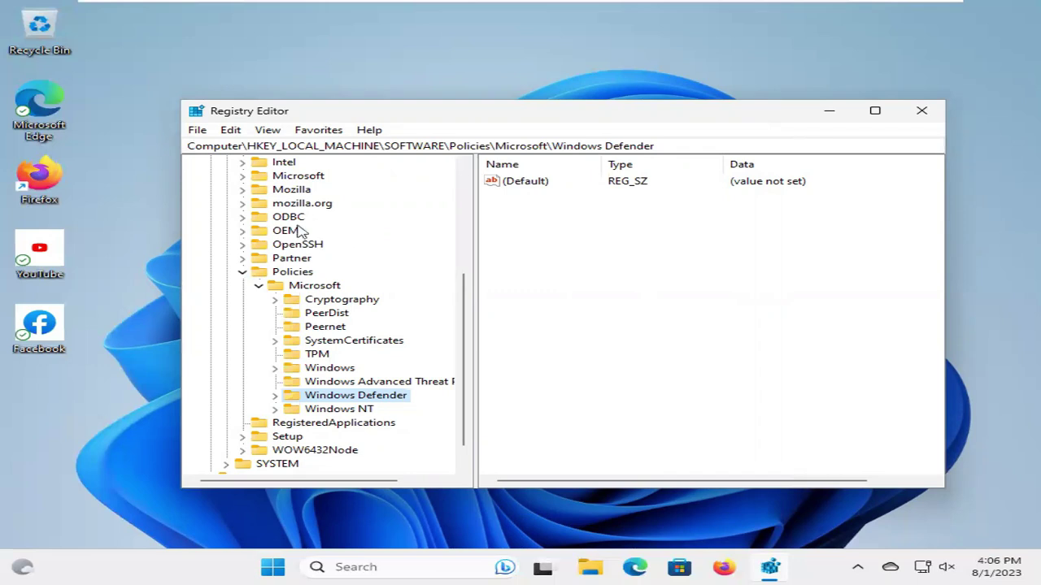
Step: Choose the Regset backup in the Import Registry File dialog, then dismiss it without importing
left_click(200, 135)
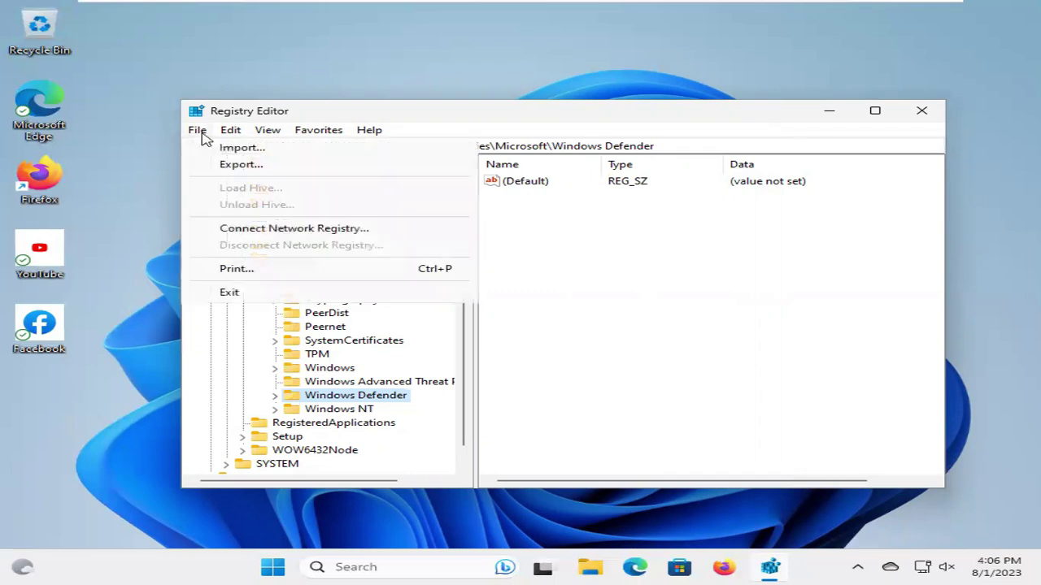
left_click(237, 148)
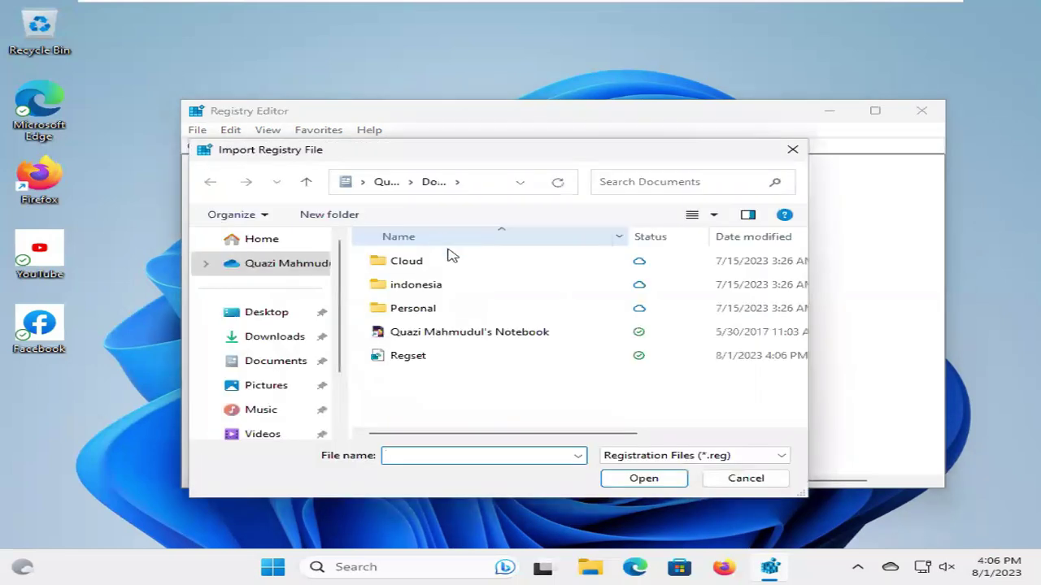
left_click(415, 359)
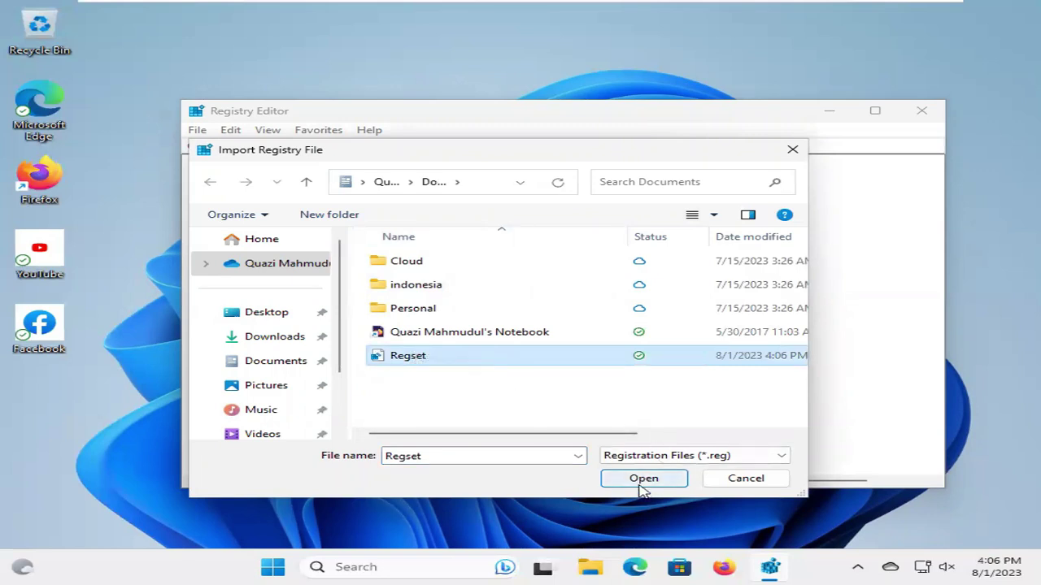
left_click(777, 479)
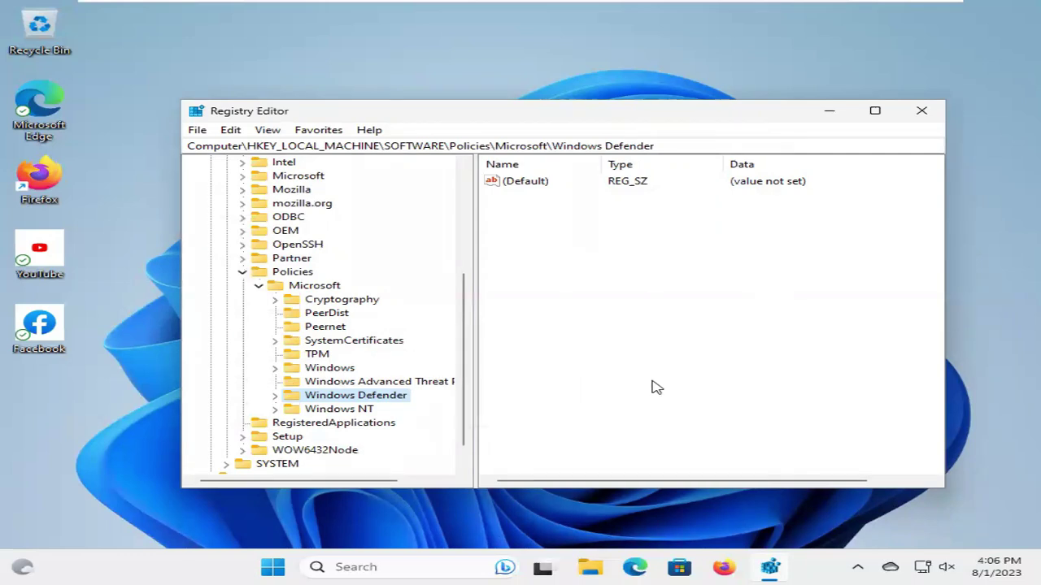
Step: Delete the Windows Defender key and its subkeys, confirming with Yes
right_click(333, 397)
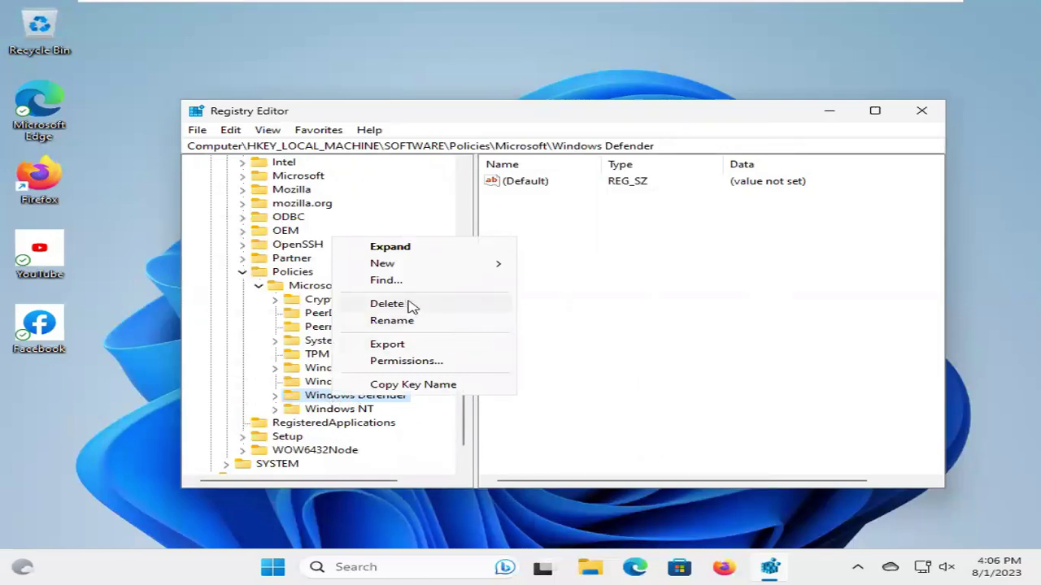
left_click(410, 302)
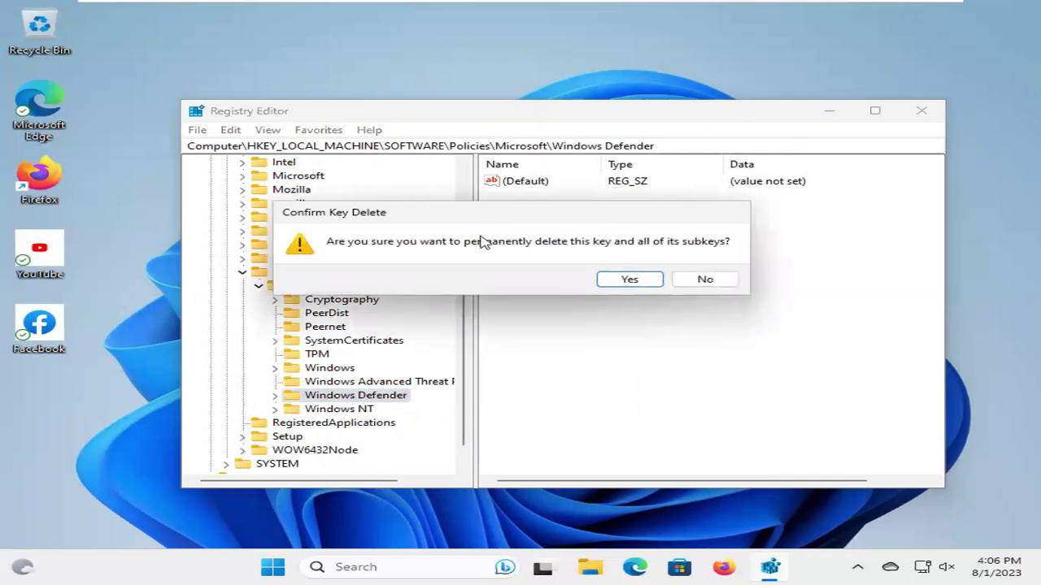
left_click(624, 280)
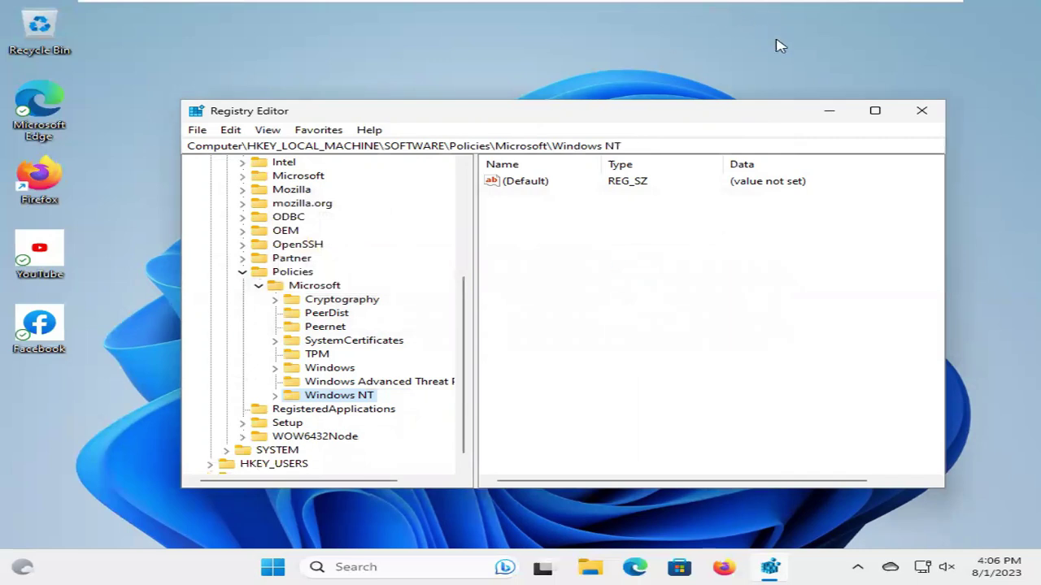
Step: Close Registry Editor and show the Start menu's power choices, including Restart
left_click(923, 112)
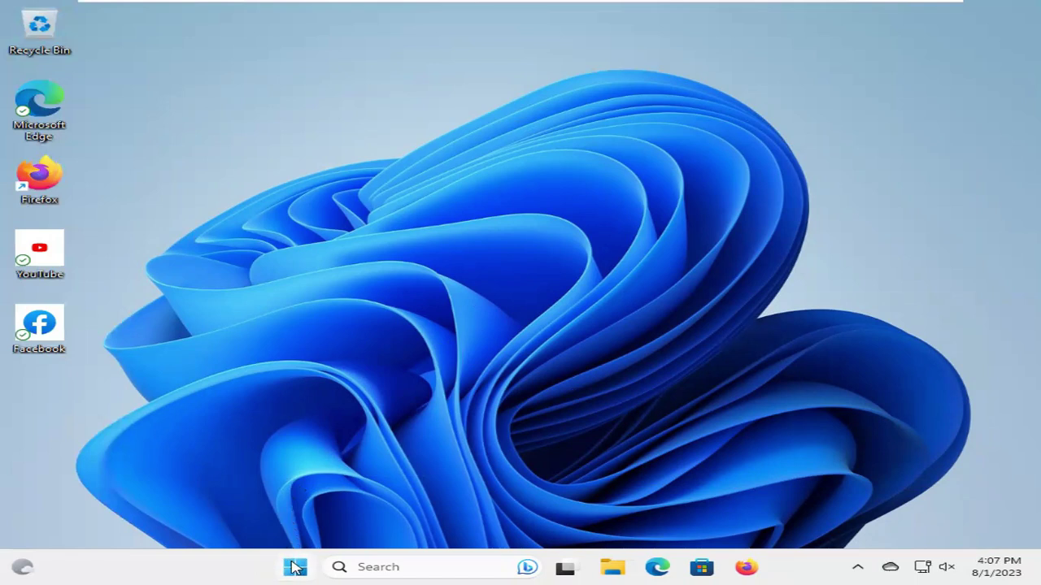
left_click(295, 567)
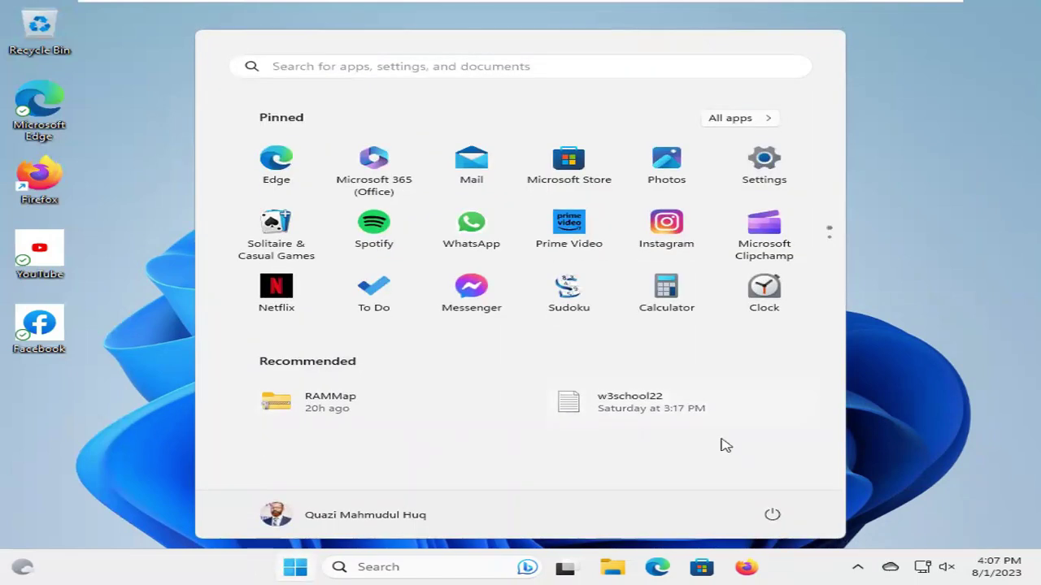
left_click(772, 518)
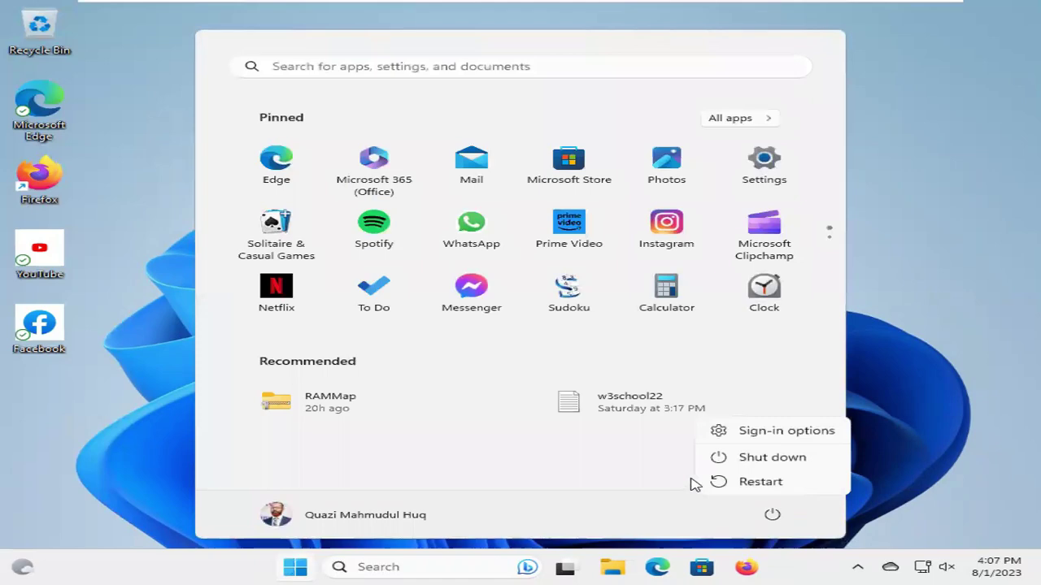